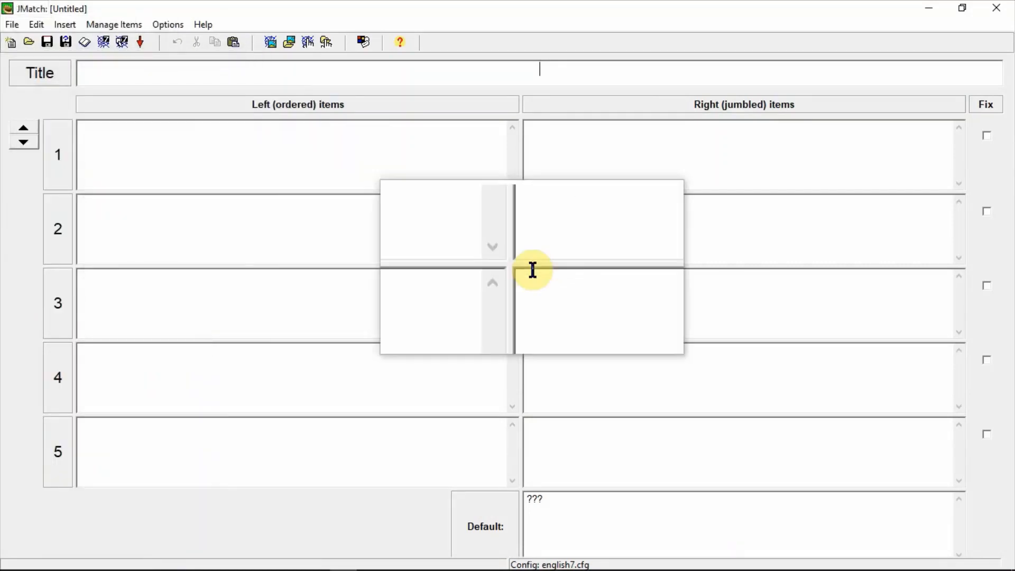
click(23, 132)
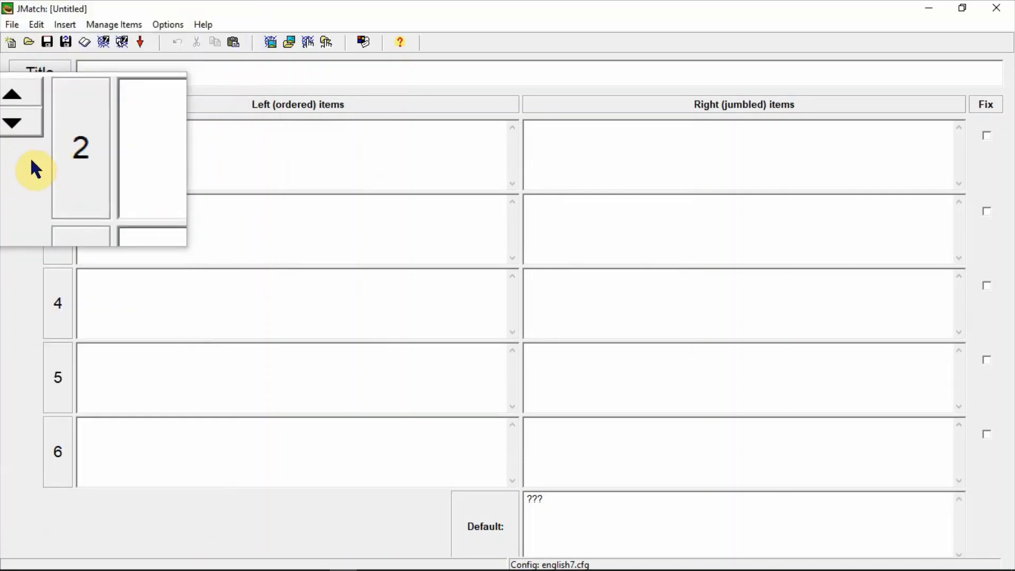
click(23, 141)
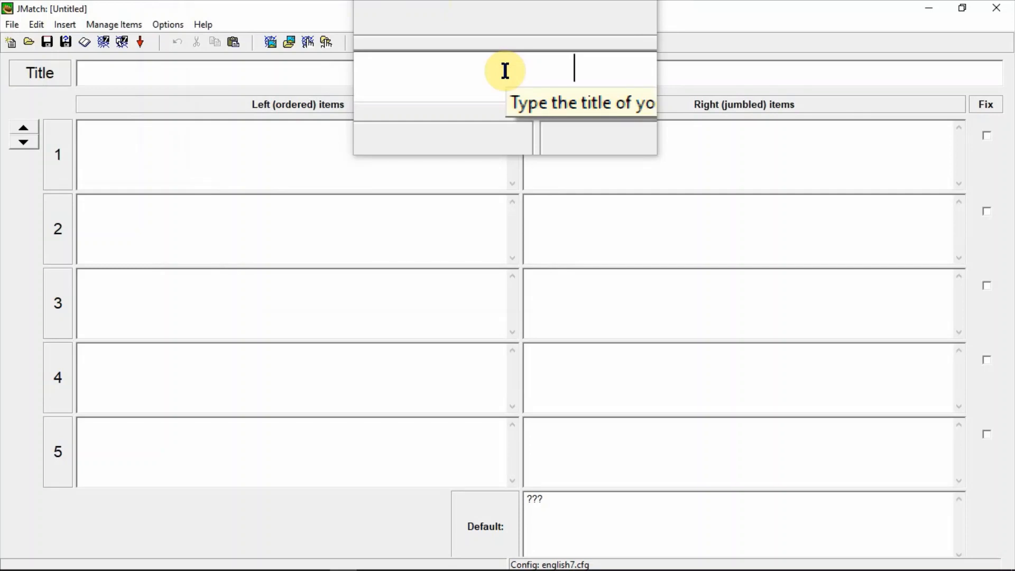
- Enter MATCH THE FOLLOWING as the title of the matching exercise
text(m)
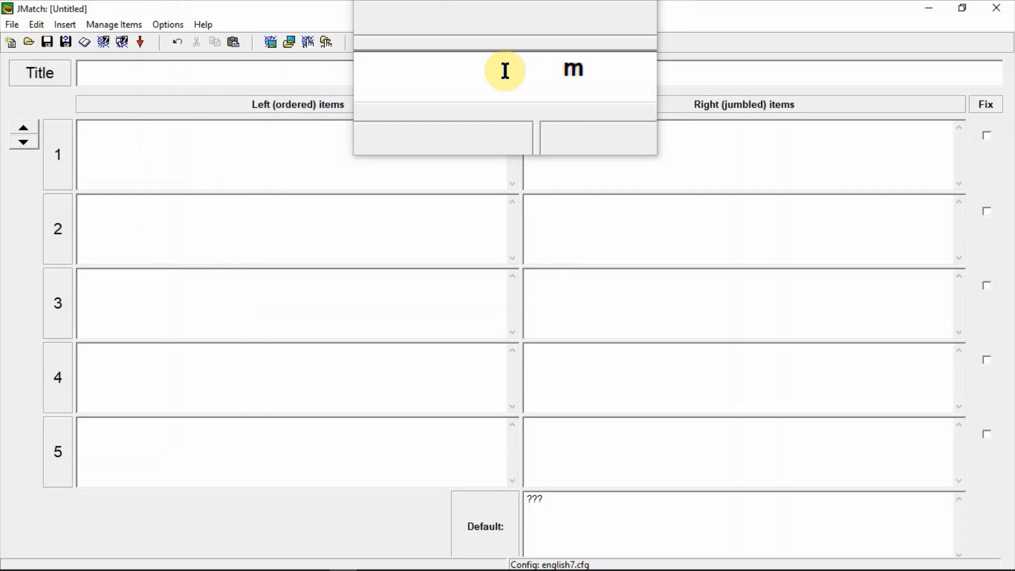
text(MA)
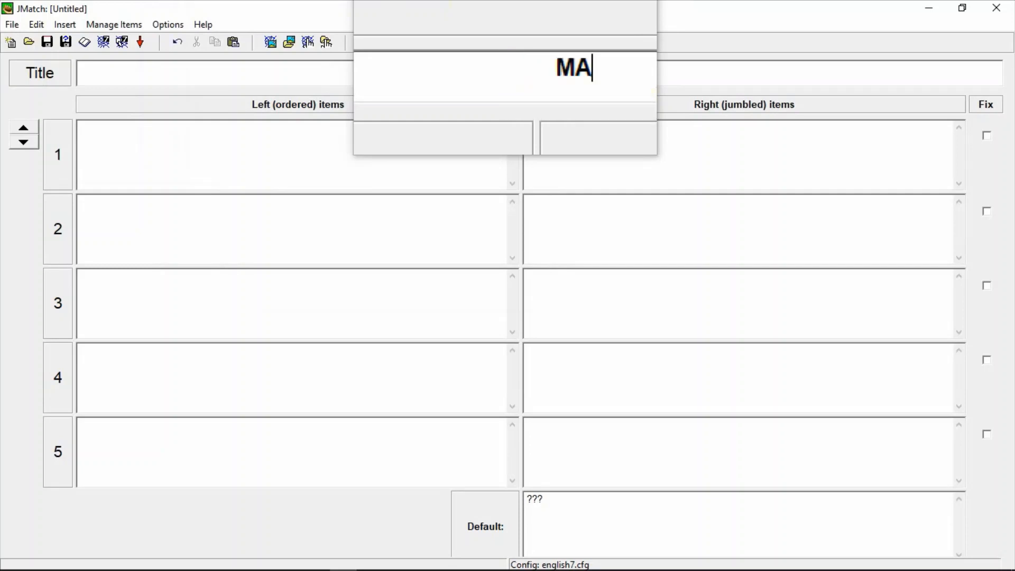
text(TCH THE)
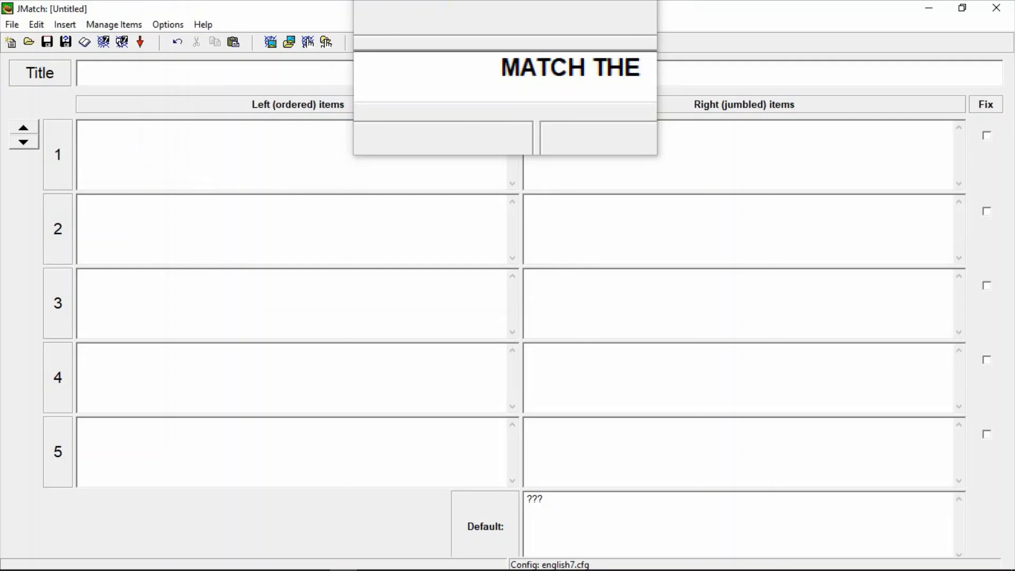
text( FOLL)
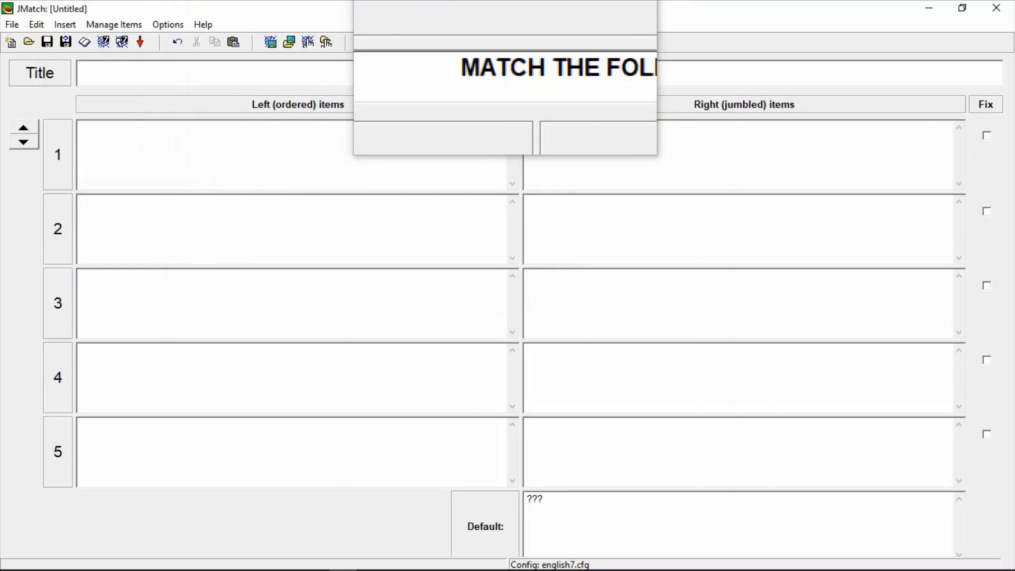
text(OWING)
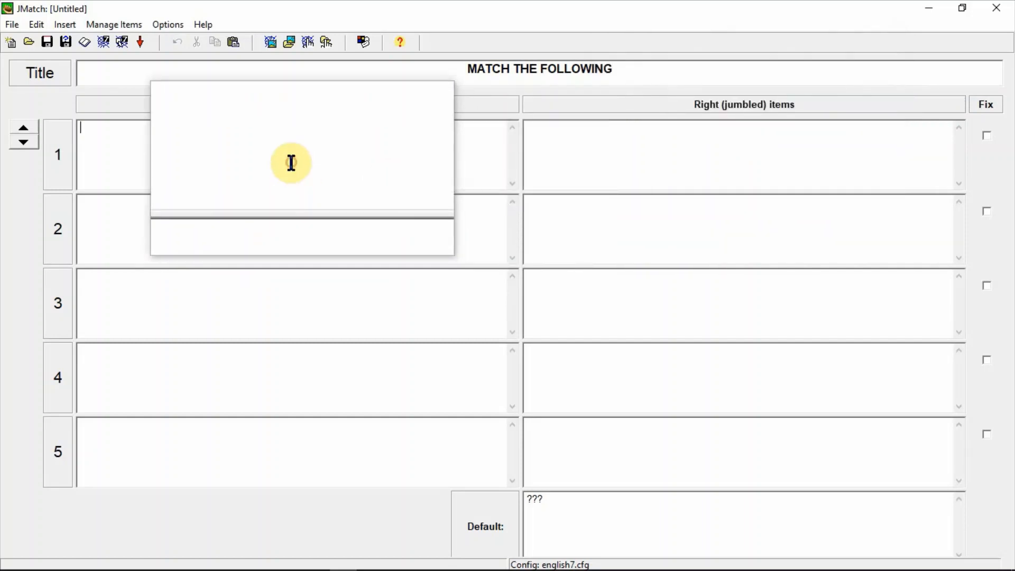
- Try to insert a picture from a local file into the first left item
click(291, 163)
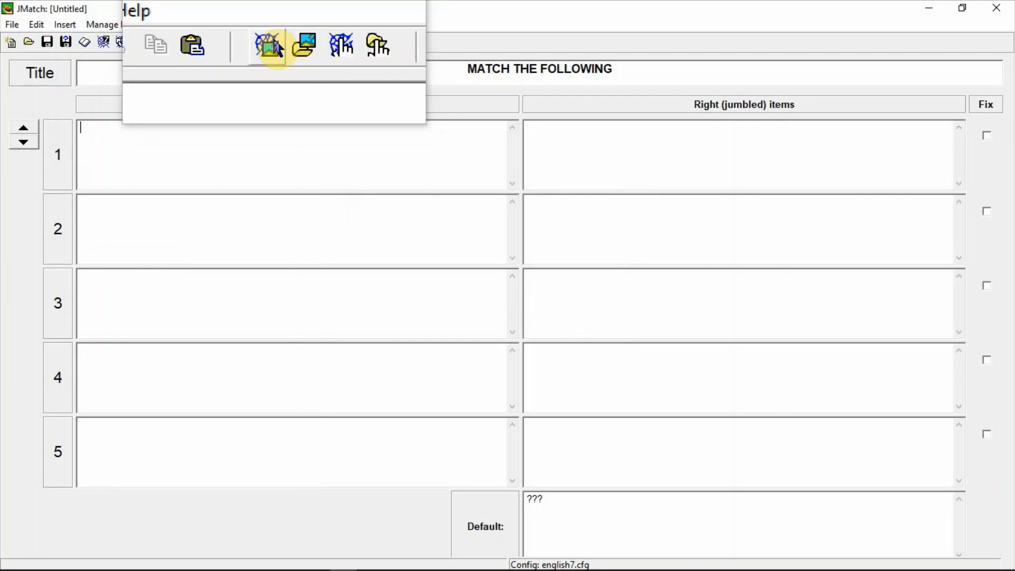
click(289, 42)
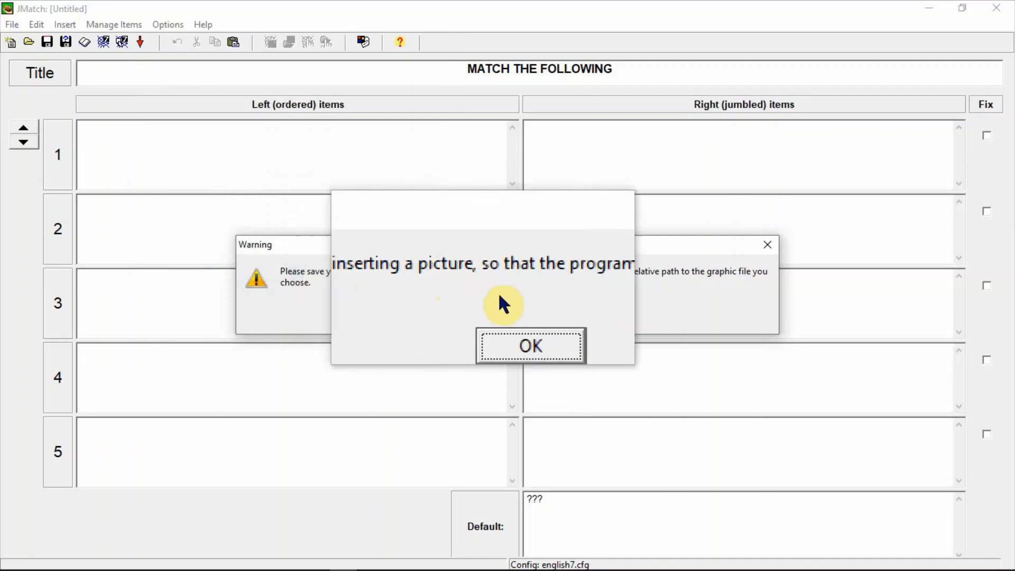
click(518, 317)
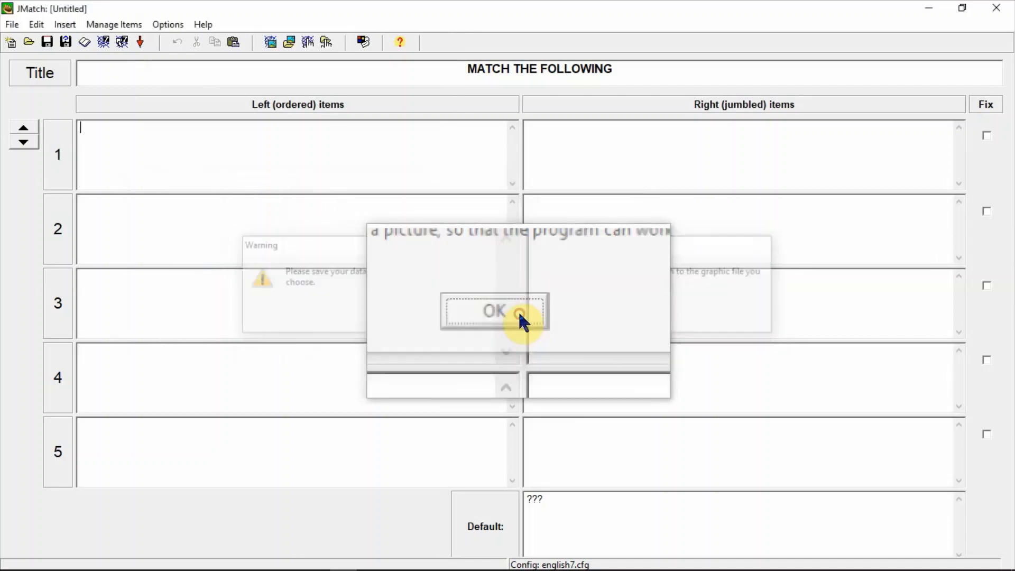
- Save the exercise on the Desktop as a JMatch file named 111
click(11, 26)
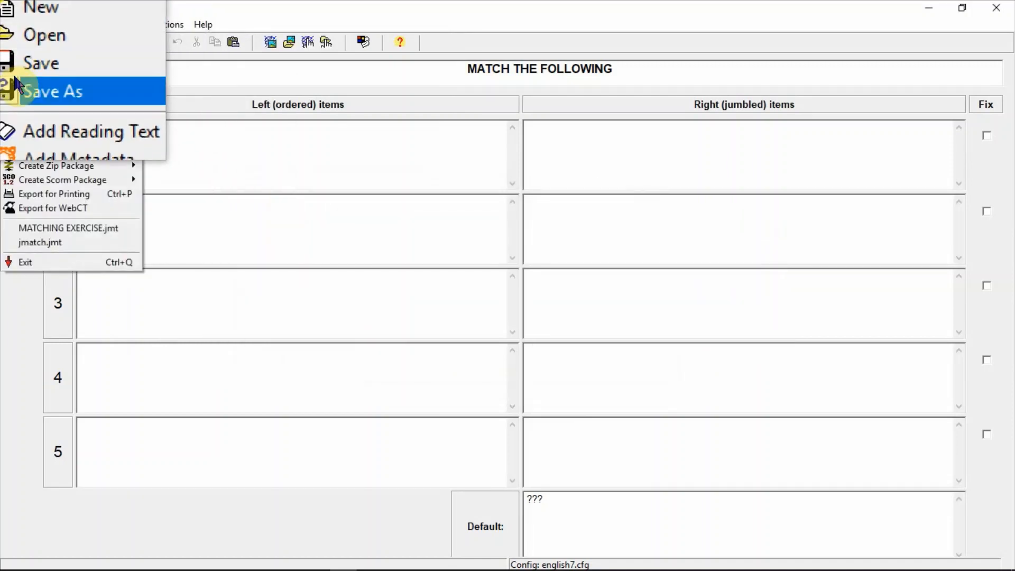
click(15, 82)
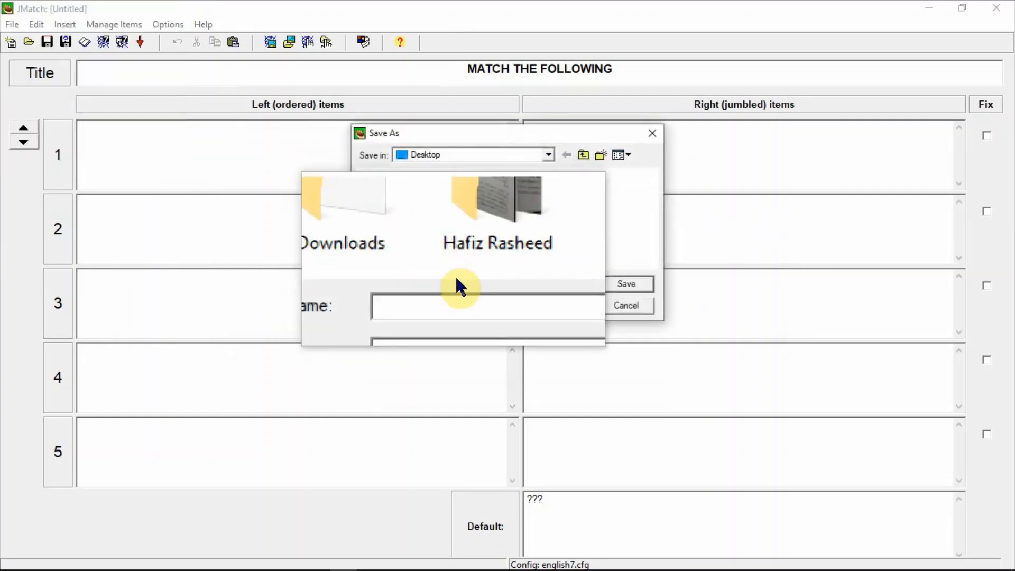
click(437, 285)
text(11)
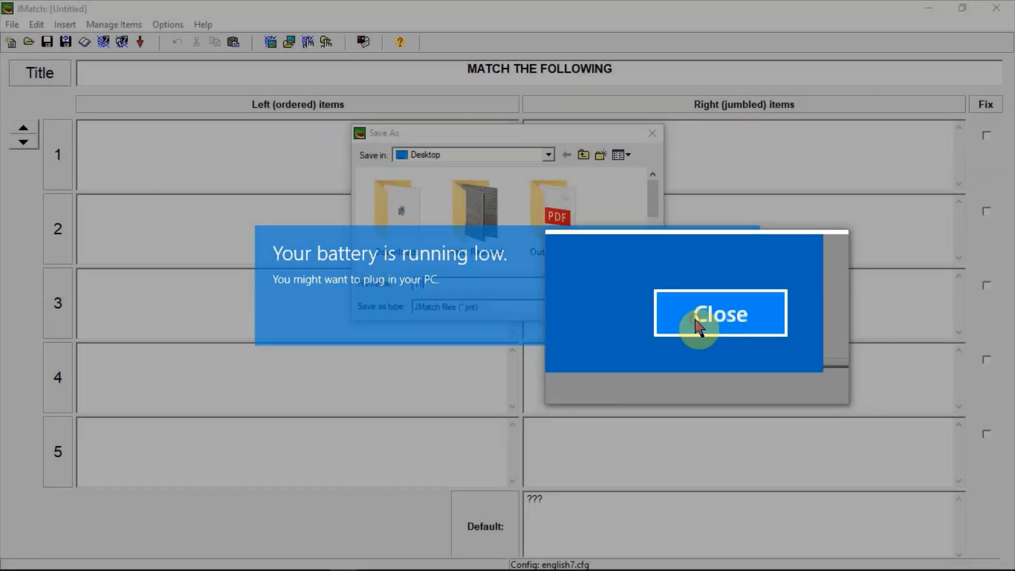
click(699, 325)
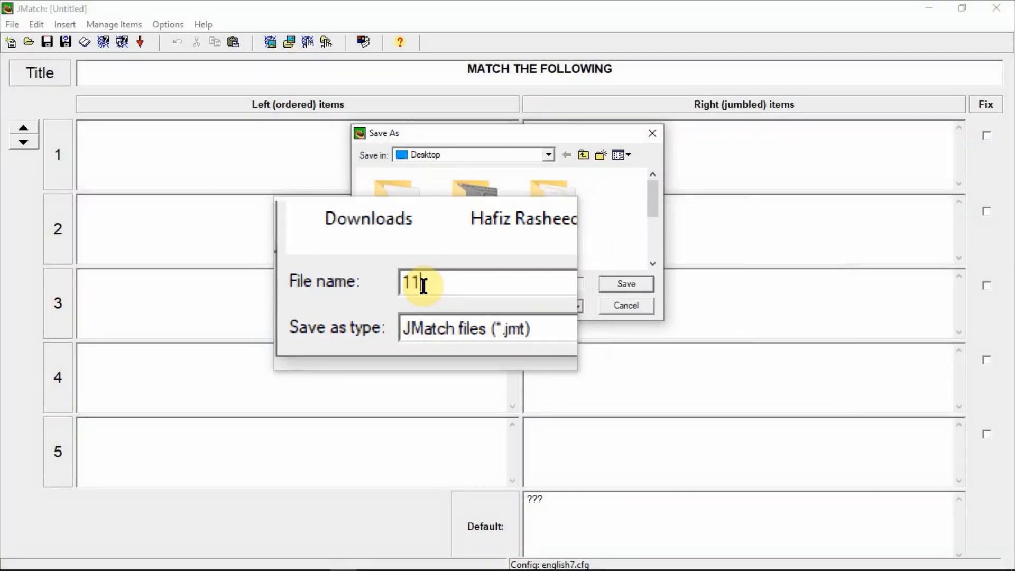
text(1)
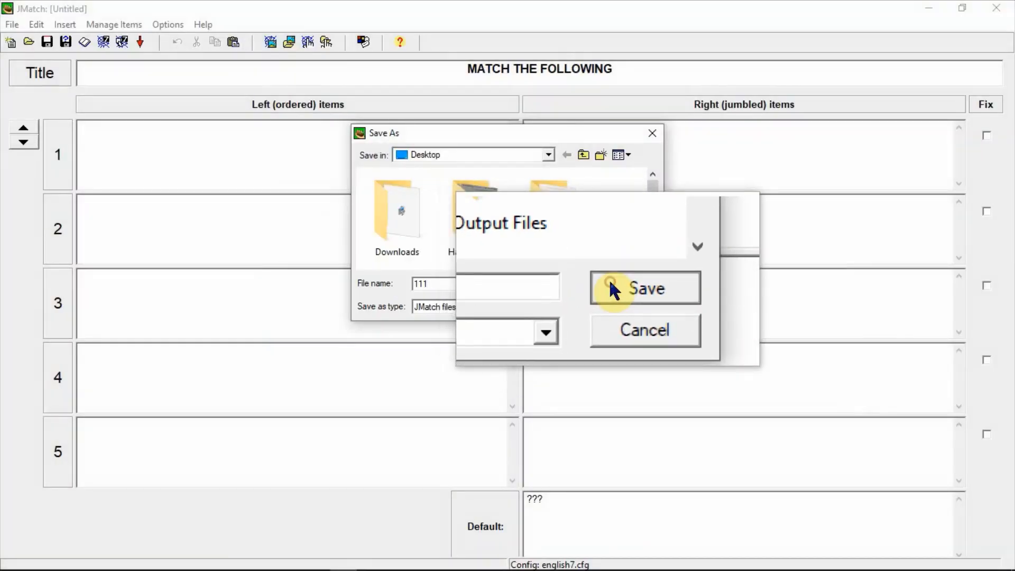
click(609, 278)
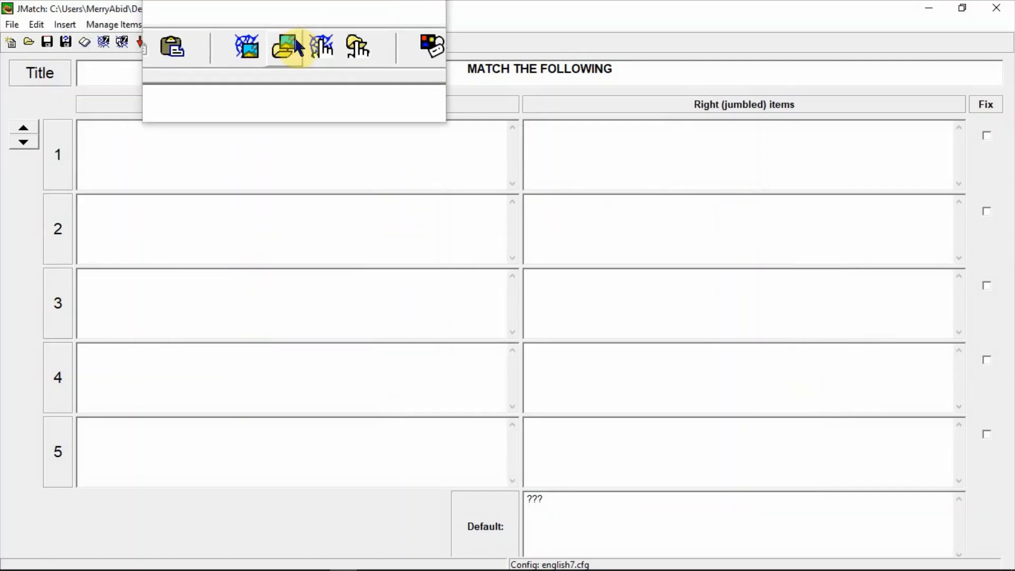
- Load the teeth picture 2_render.jpg705a5a6c-3ae5-4bcf-a2db-29c78b5f3a8bOriginal.jpg from the Desktop for the first left item
click(290, 41)
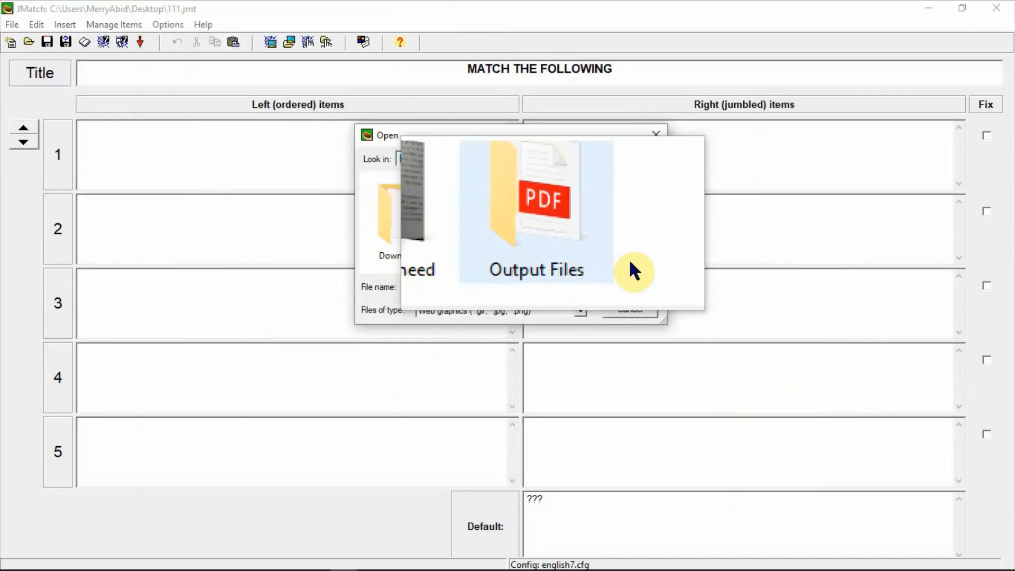
click(656, 207)
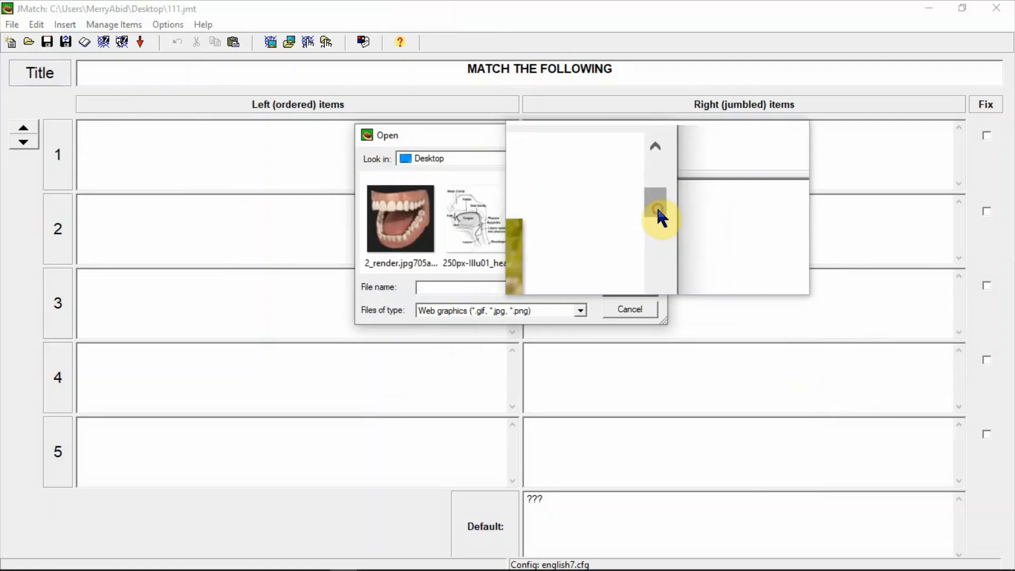
click(411, 206)
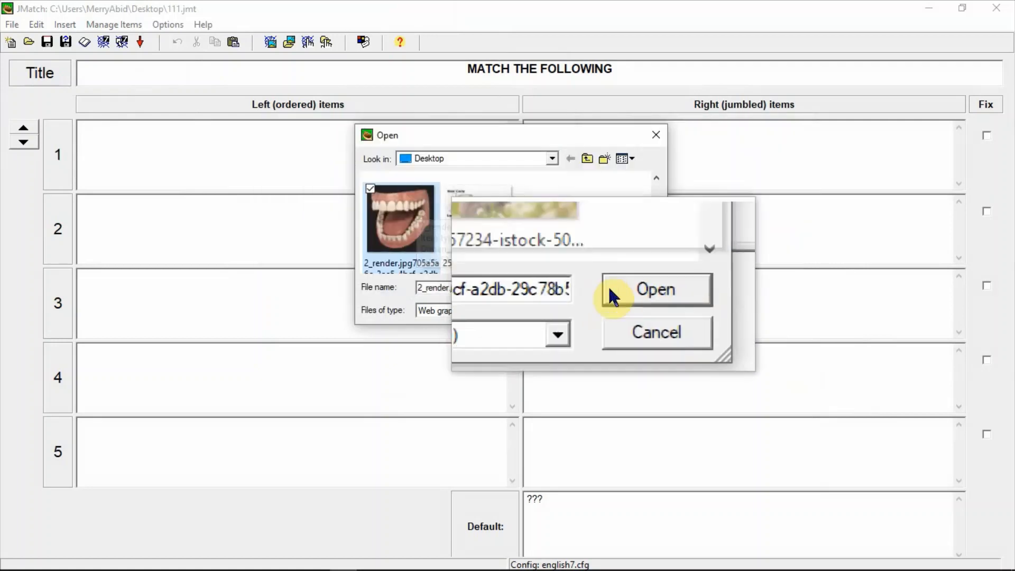
click(615, 286)
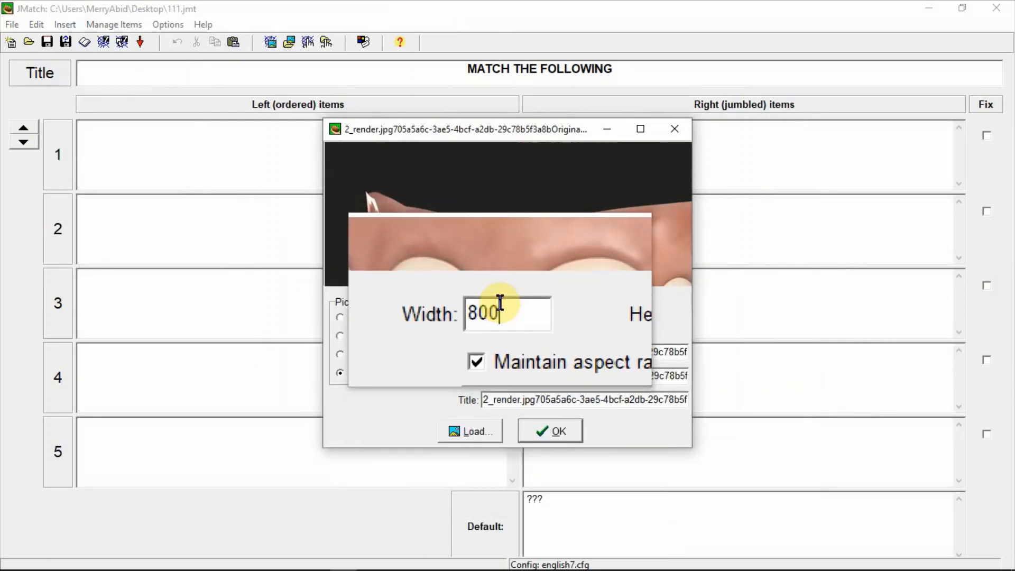
- Insert the teeth picture at a width of 100 and enter TEETH as its matching right item in row 1
key(BackSpace)
key(BackSpace)
key(ctrl+z)
text(1)
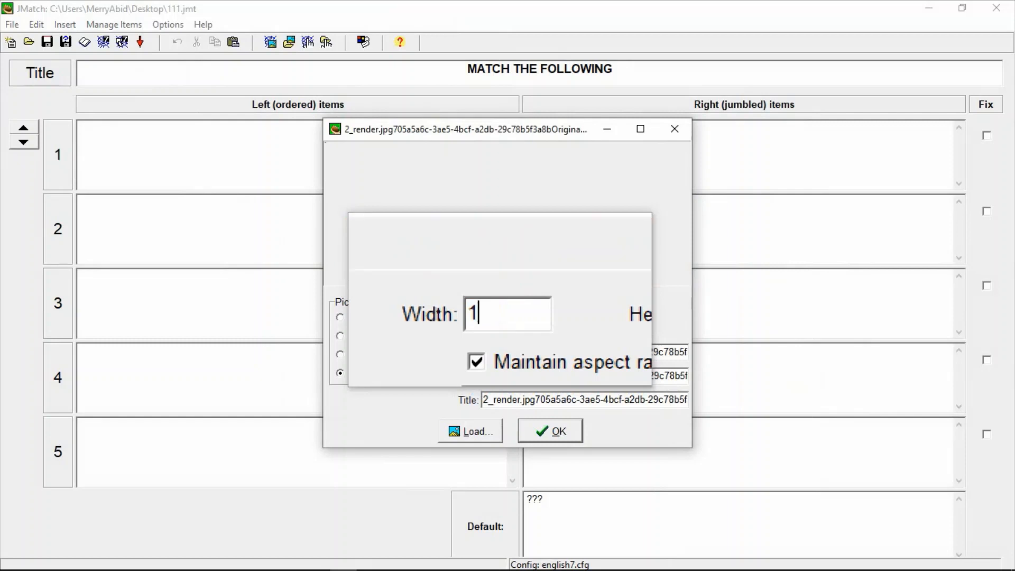
text(00)
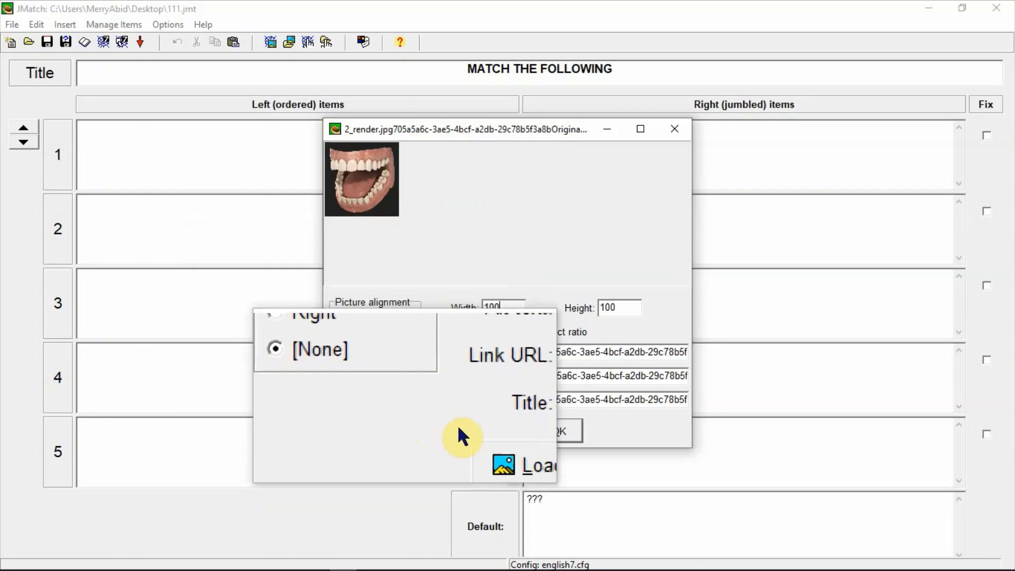
click(547, 436)
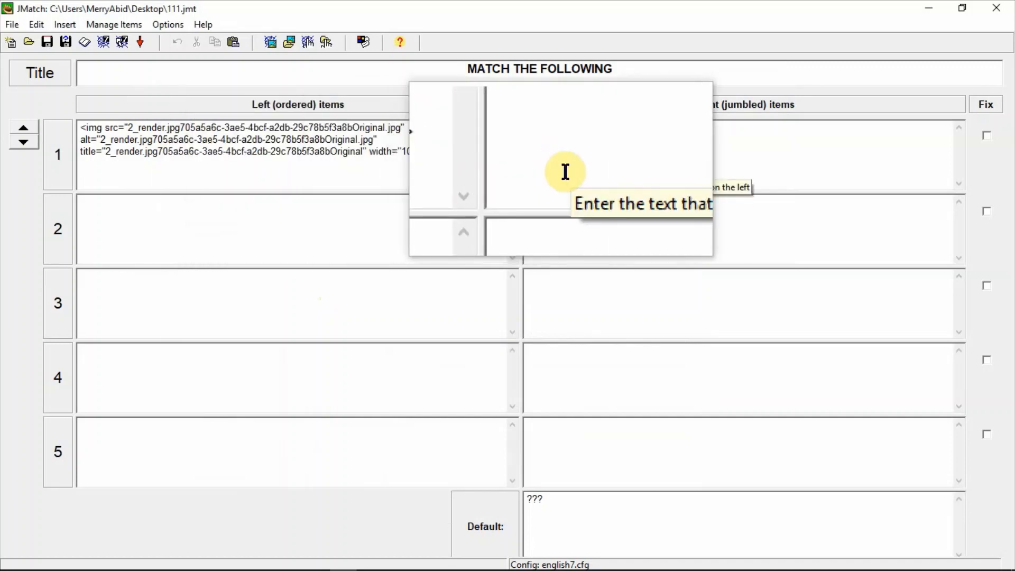
text(TEETH)
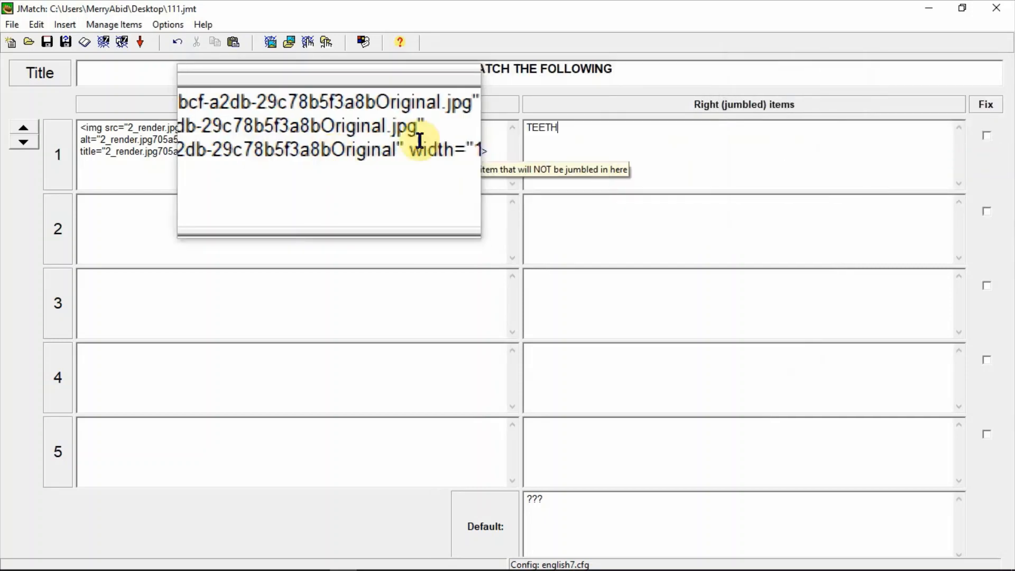
- Load the car picture Jaguar_I-PACE_S_Indus-Silver_065.jpg from the Desktop for the second left item
click(219, 227)
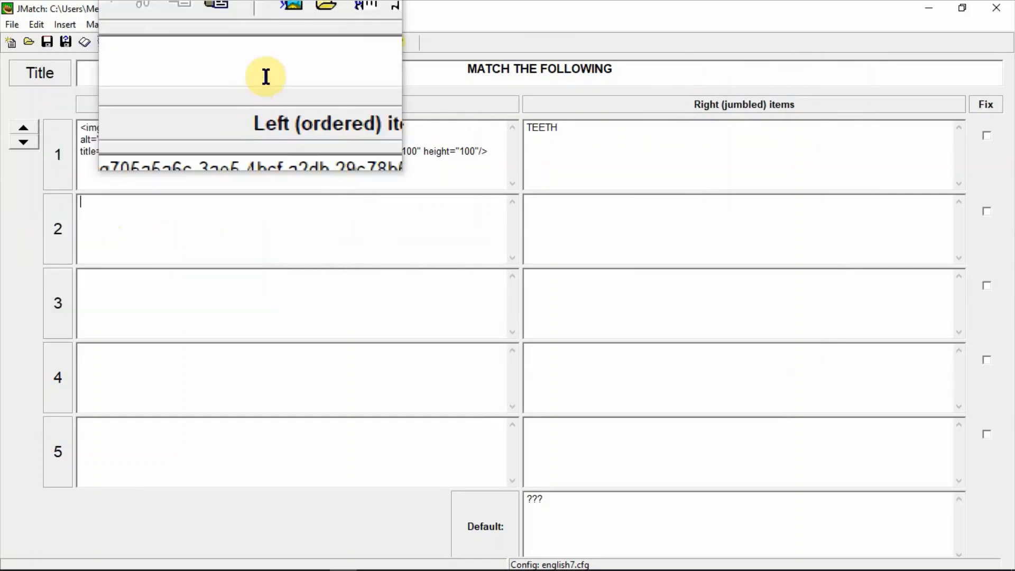
click(289, 43)
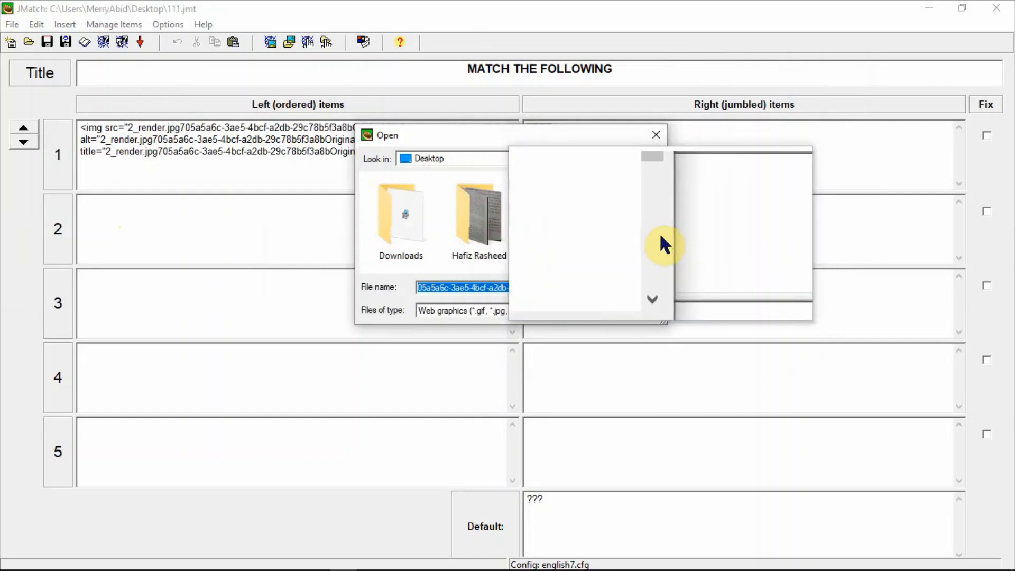
scroll(663, 240, down, 3)
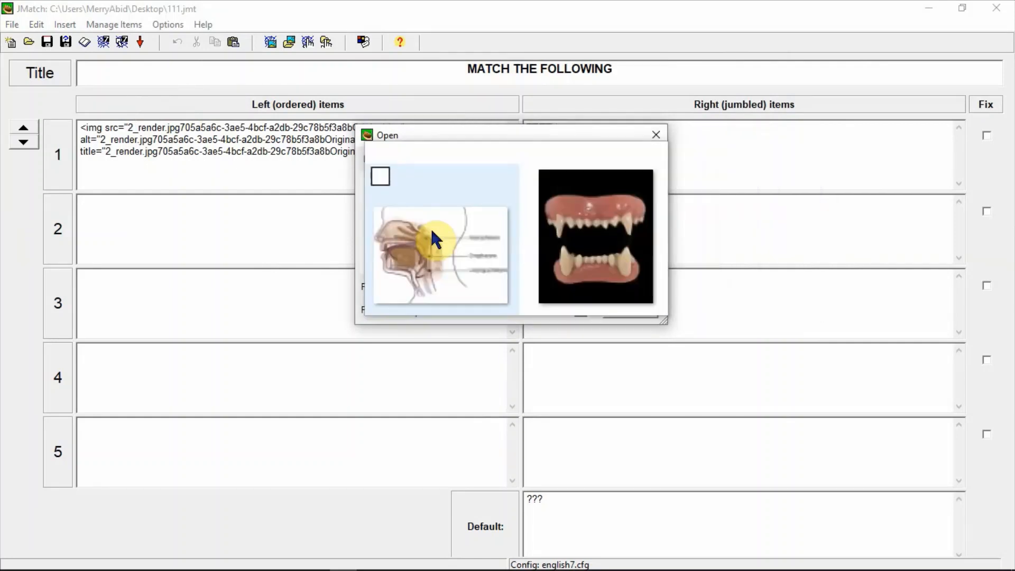
click(421, 229)
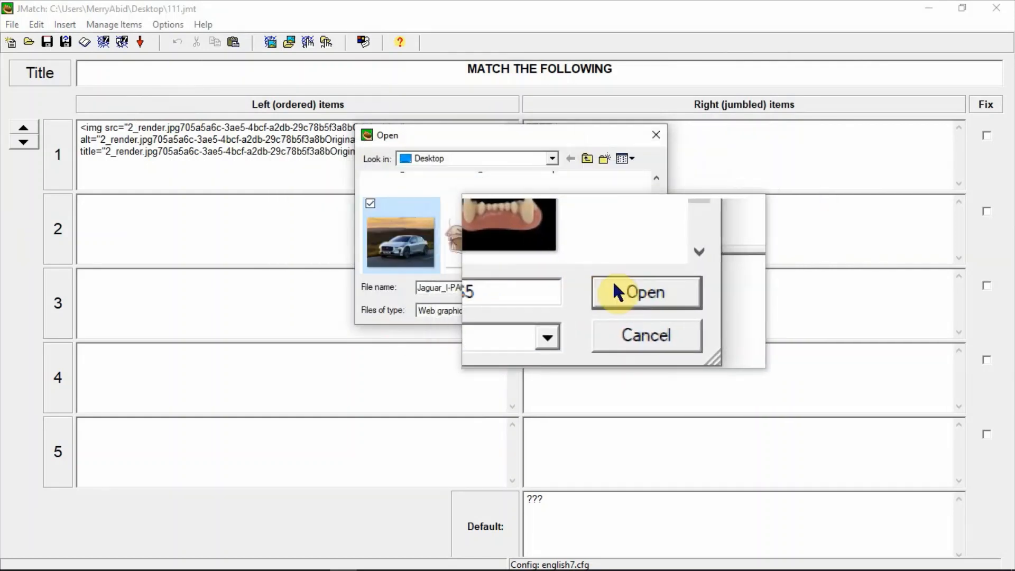
click(613, 280)
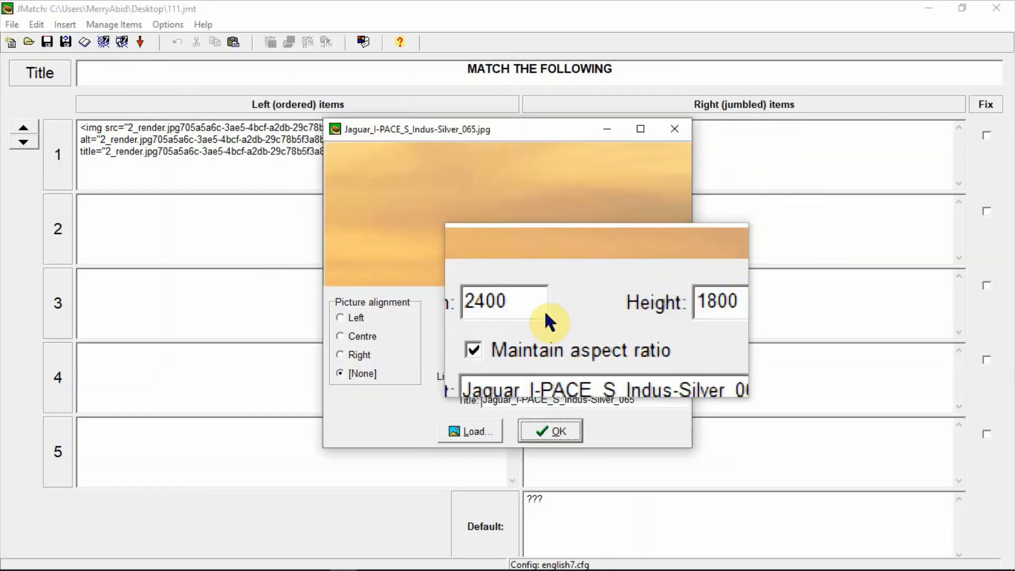
- Insert the car picture at a width of 100 and enter CAR as its matching right item in row 2
click(498, 313)
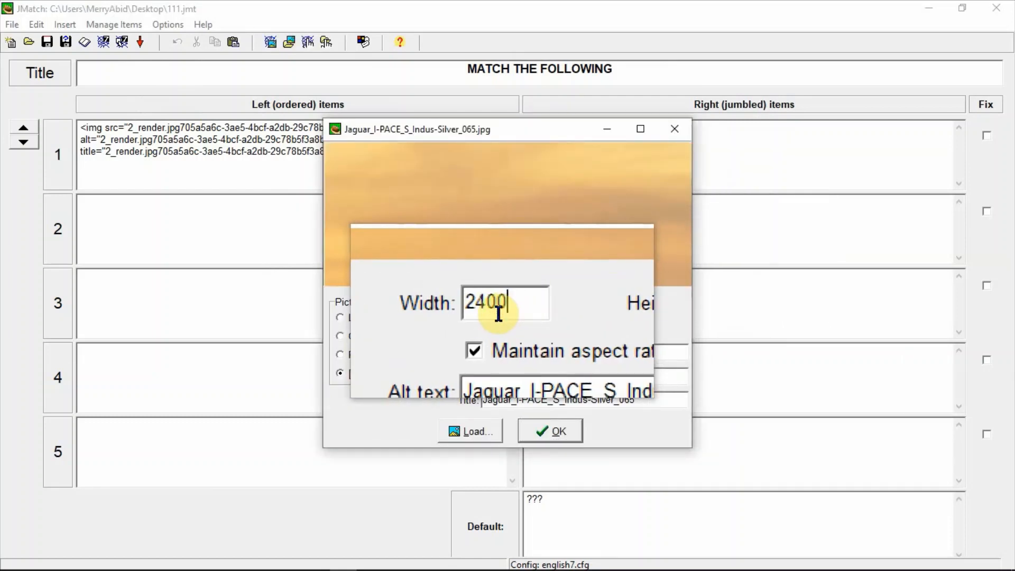
double_click(498, 313)
text(100)
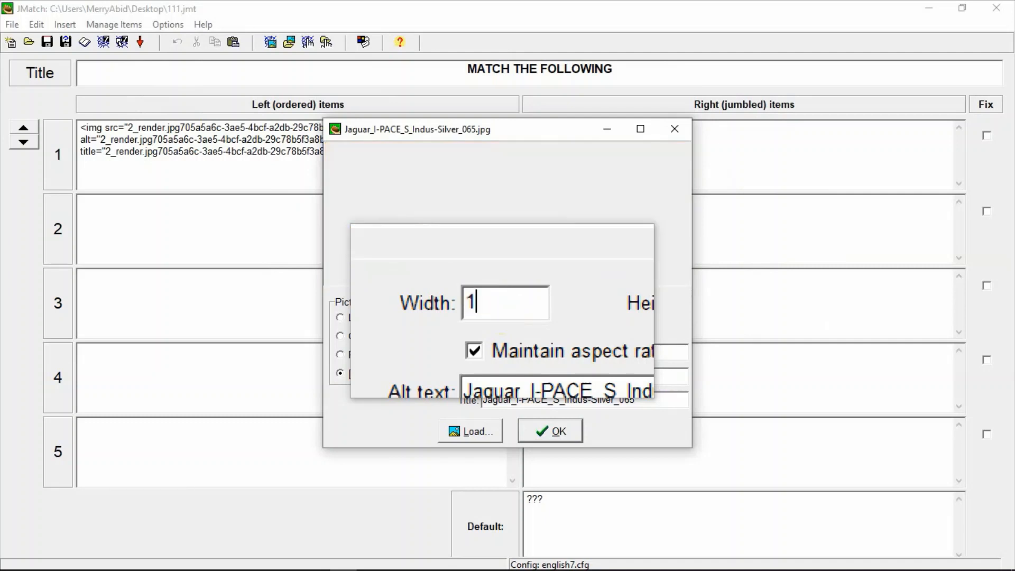
click(566, 428)
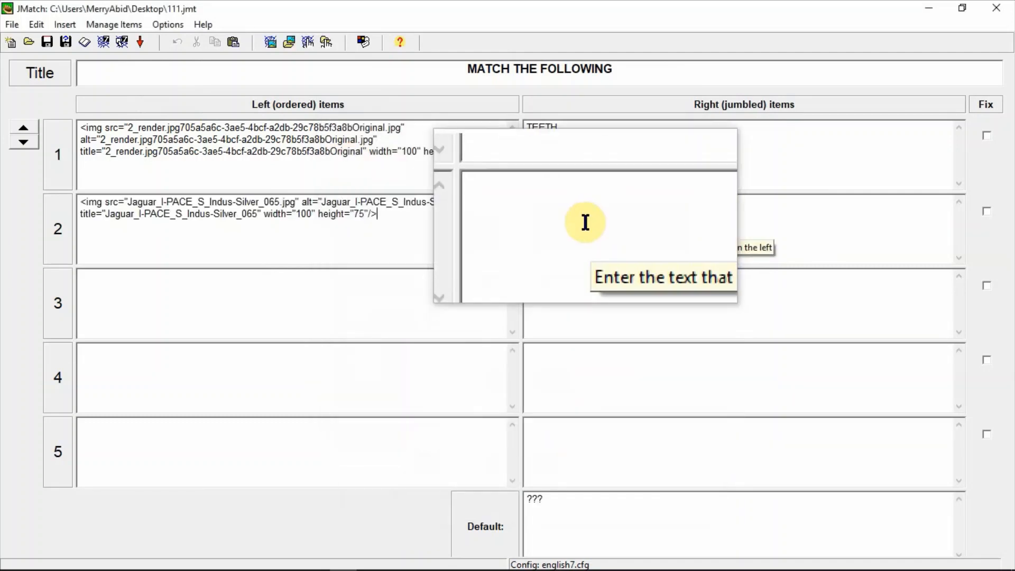
click(585, 224)
text(CAR)
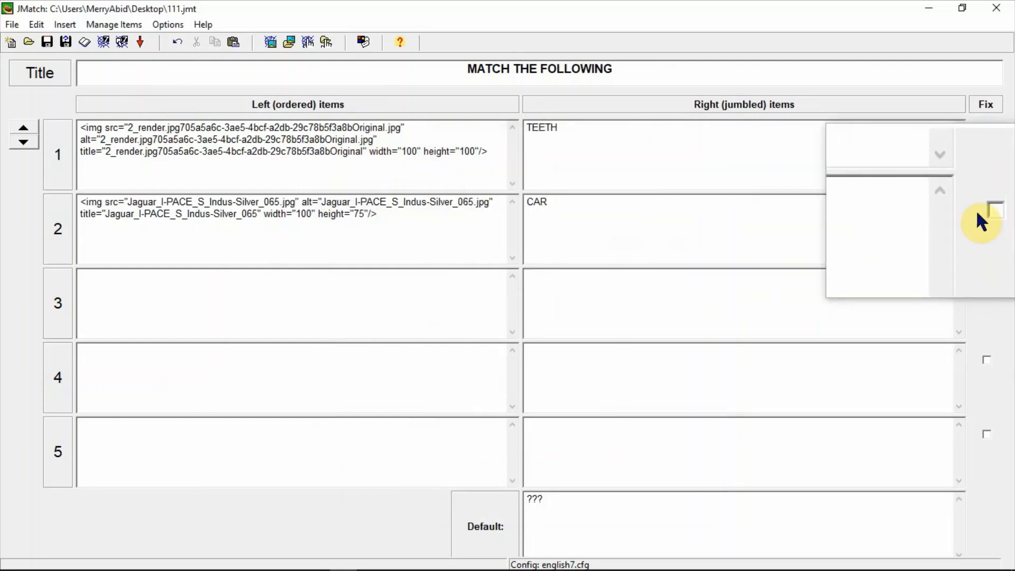
- Fill in row 3 with UNITED KINGDOM as the left item and LONDON as its matching right item
click(127, 294)
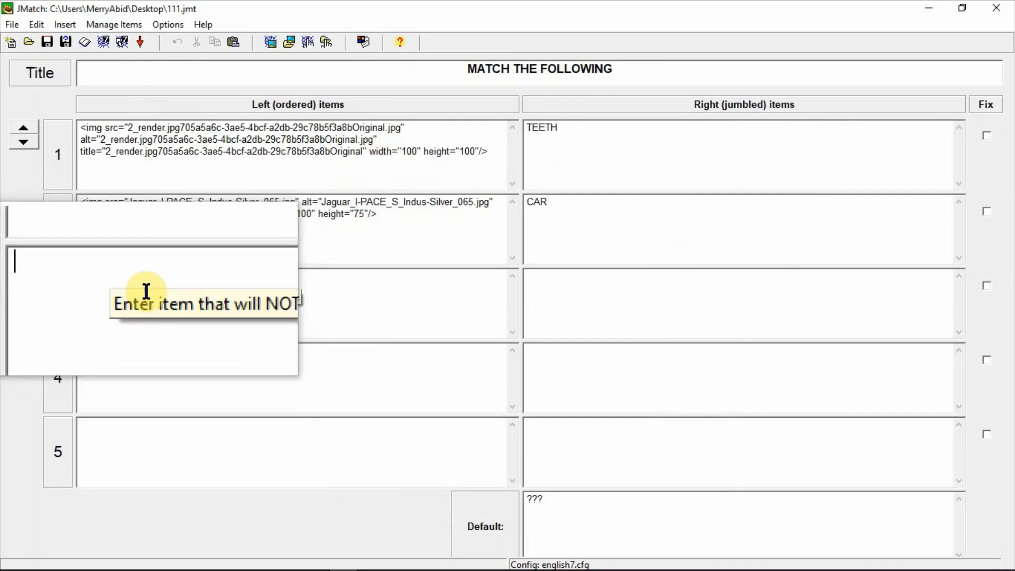
text(UNIT)
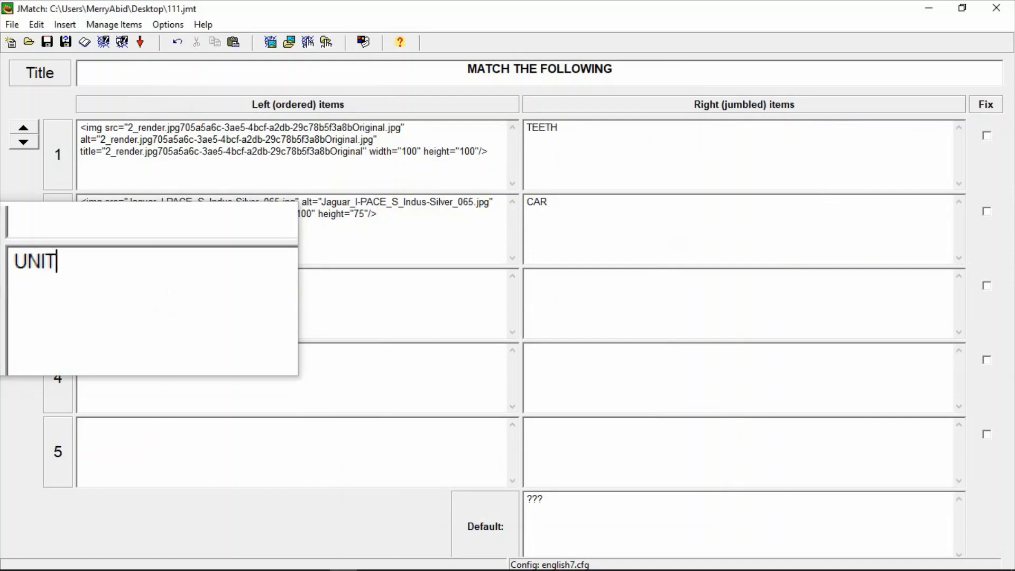
text(ED KI)
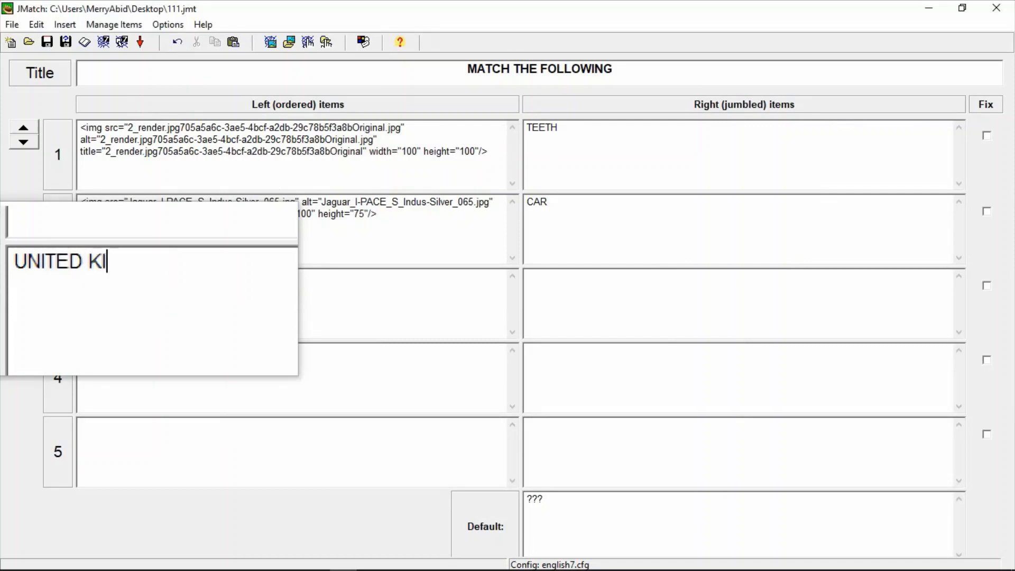
text(NGDOM)
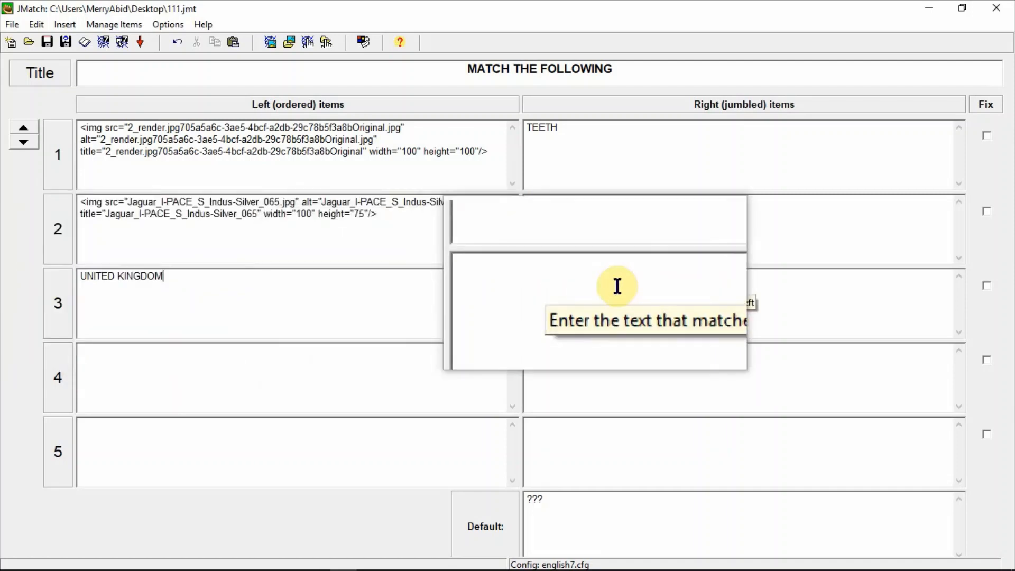
click(616, 285)
text(L)
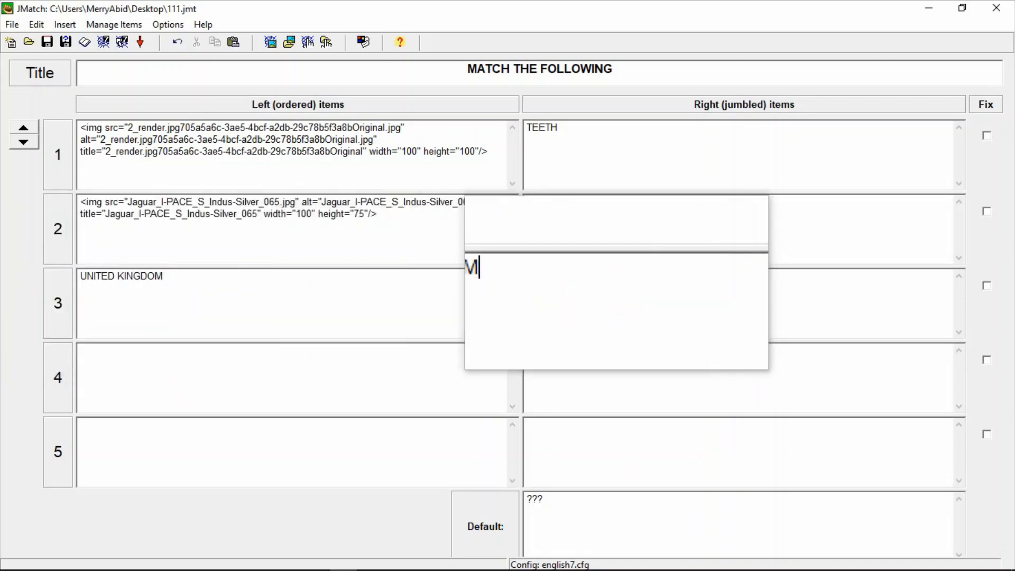
text(OMD)
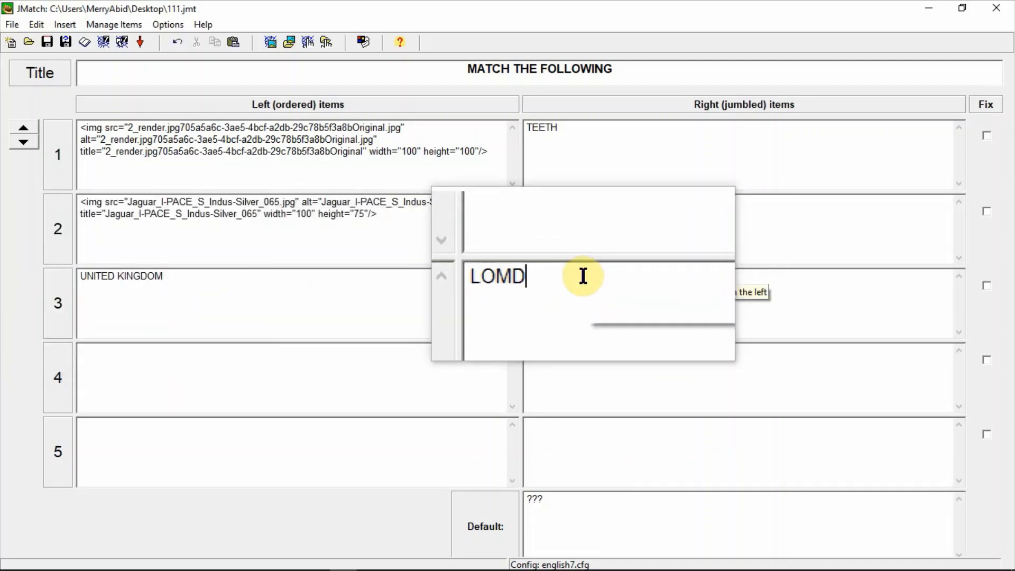
key(BackSpace)
key(BackSpace)
text(N)
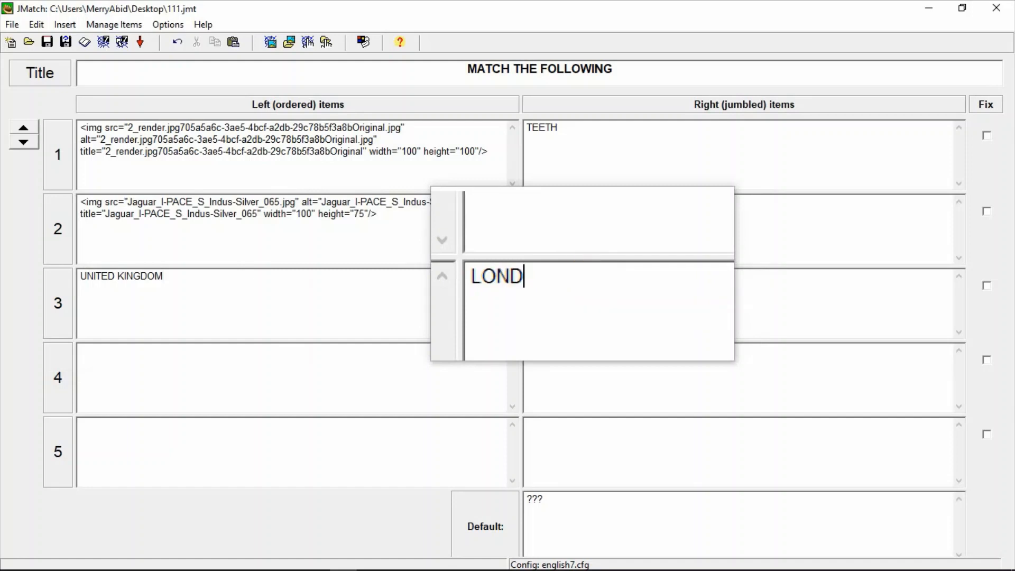
text(DON)
- Fill in row 4 with PAKISTAN as the left item and ISLAMABAD as its matching right item
click(247, 385)
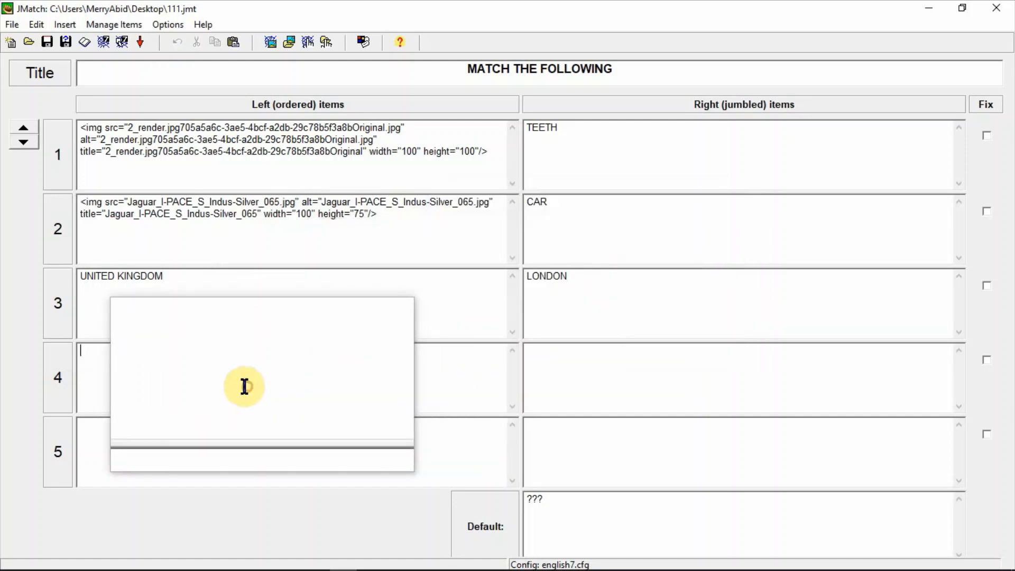
text(PAKIS)
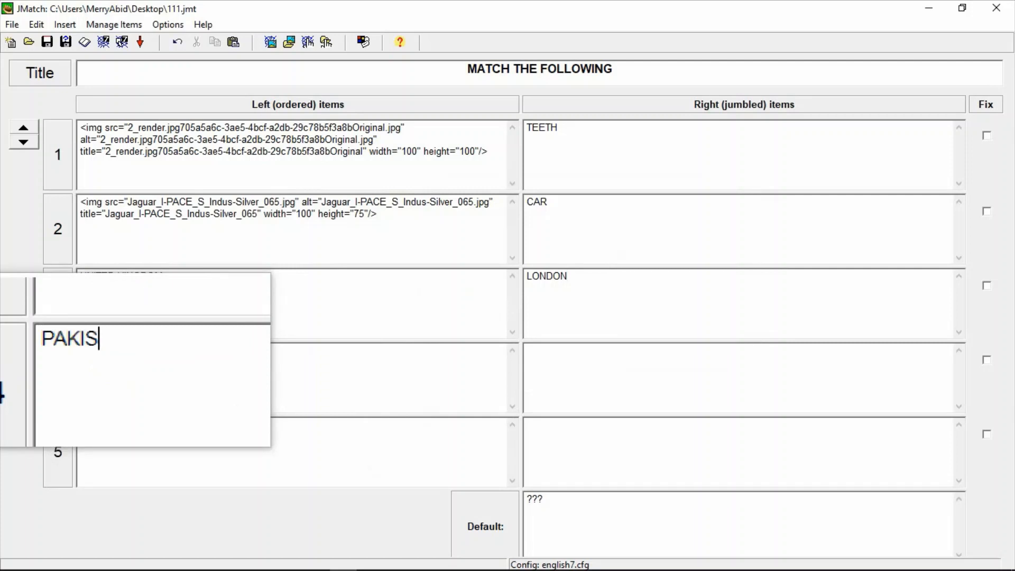
text(TAN)
click(531, 369)
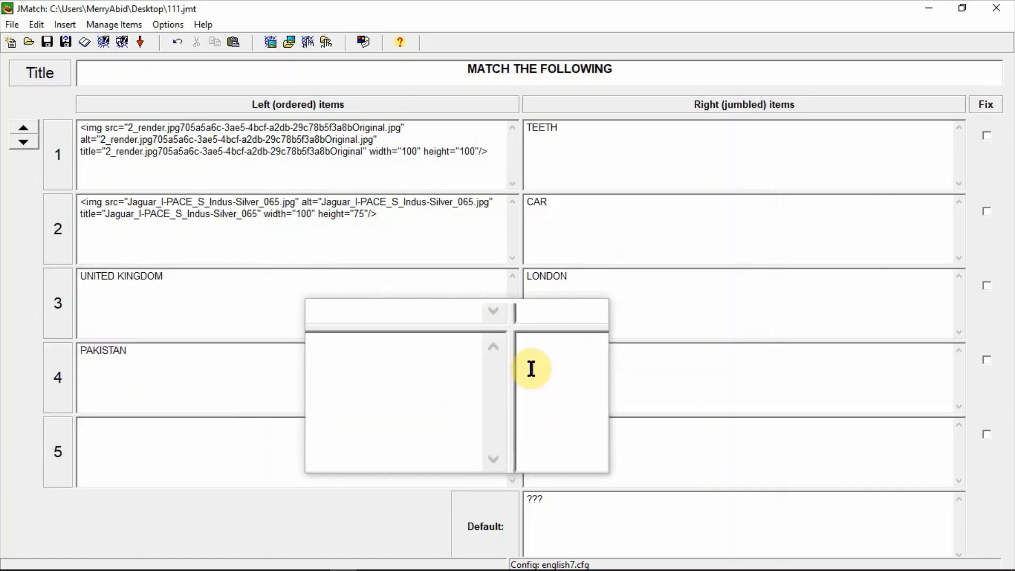
text(IS)
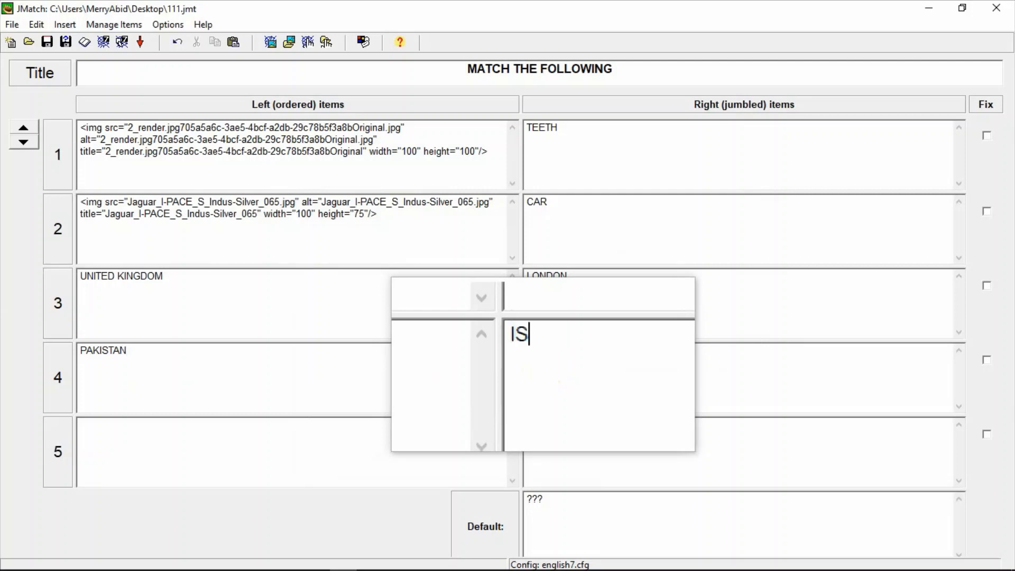
text(LAMABAD)
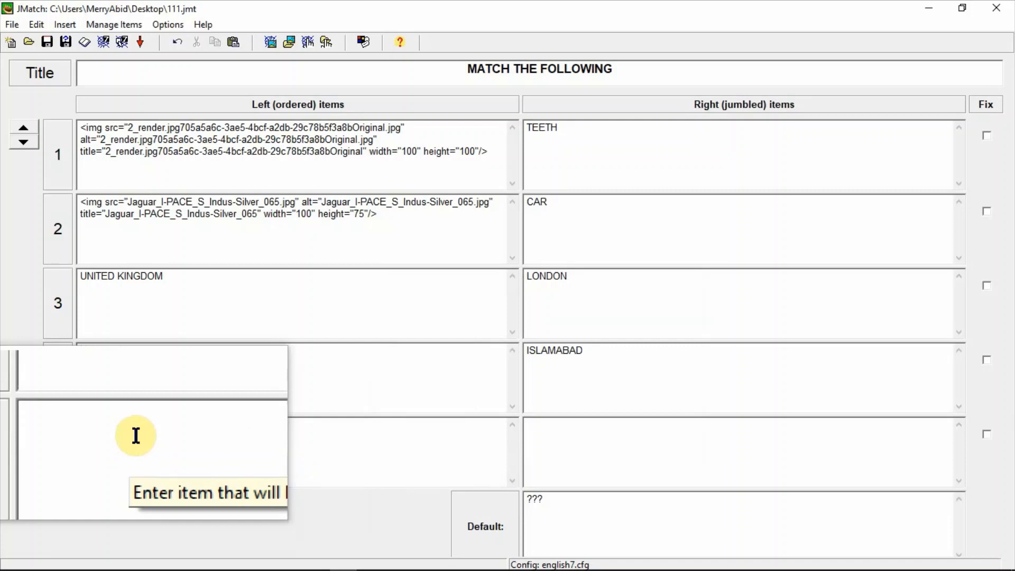
- Enter INDIA and its match NEW DELHI in row 5, and mark the CAR pair in row 2 as fixed
text(I)
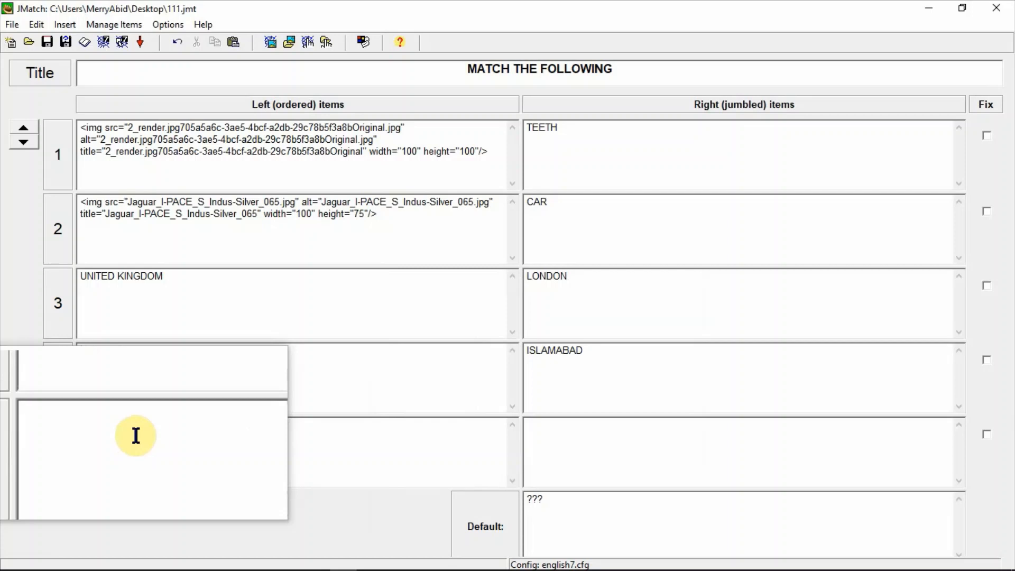
text(IN)
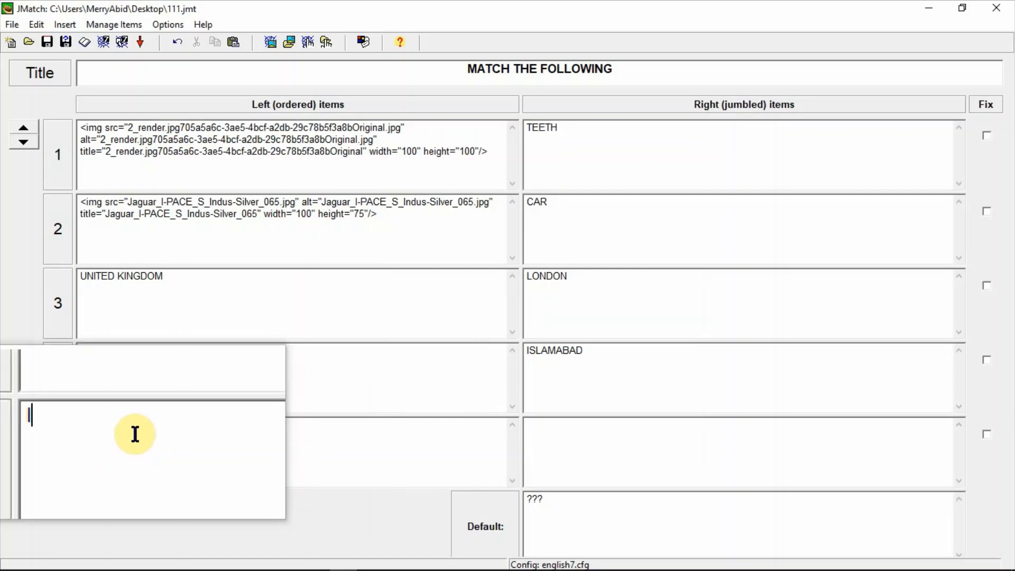
text(DIA)
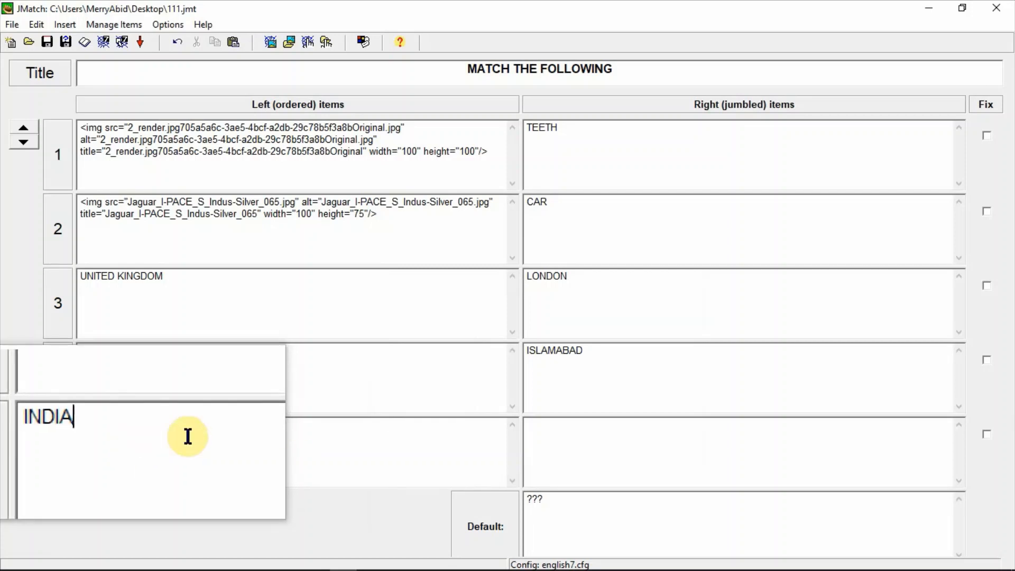
click(544, 444)
text(NEW DELHI)
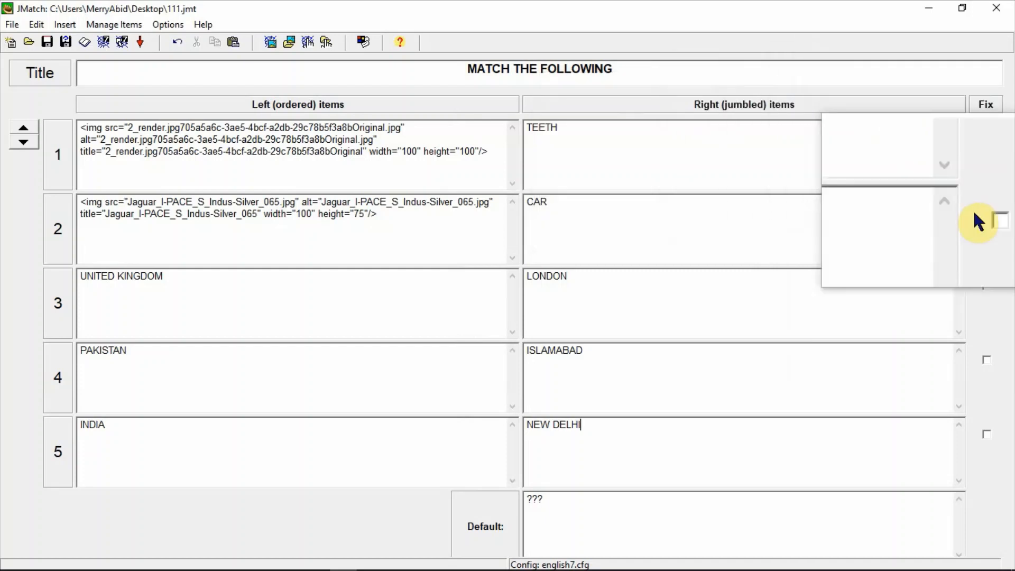
click(986, 211)
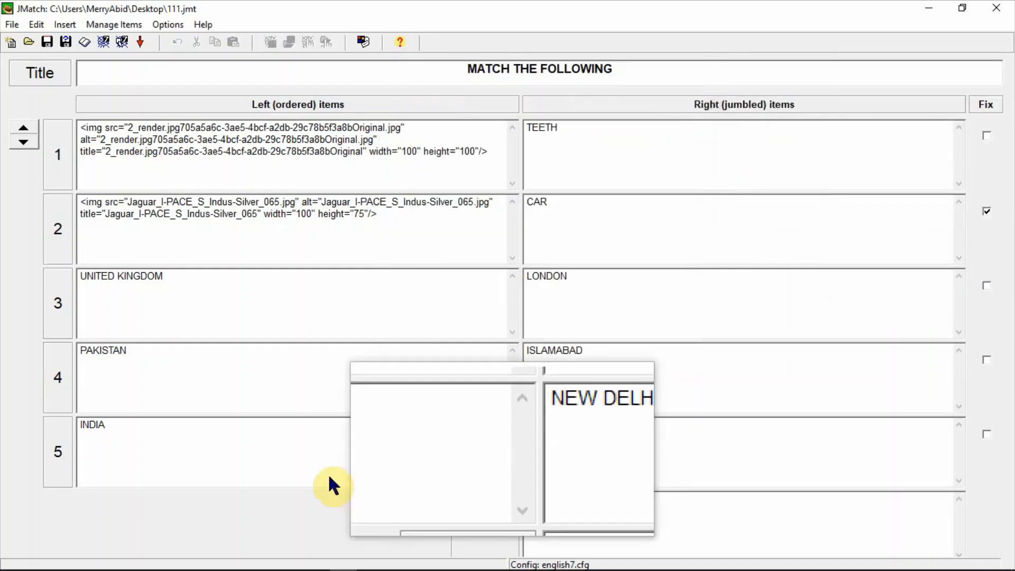
click(387, 303)
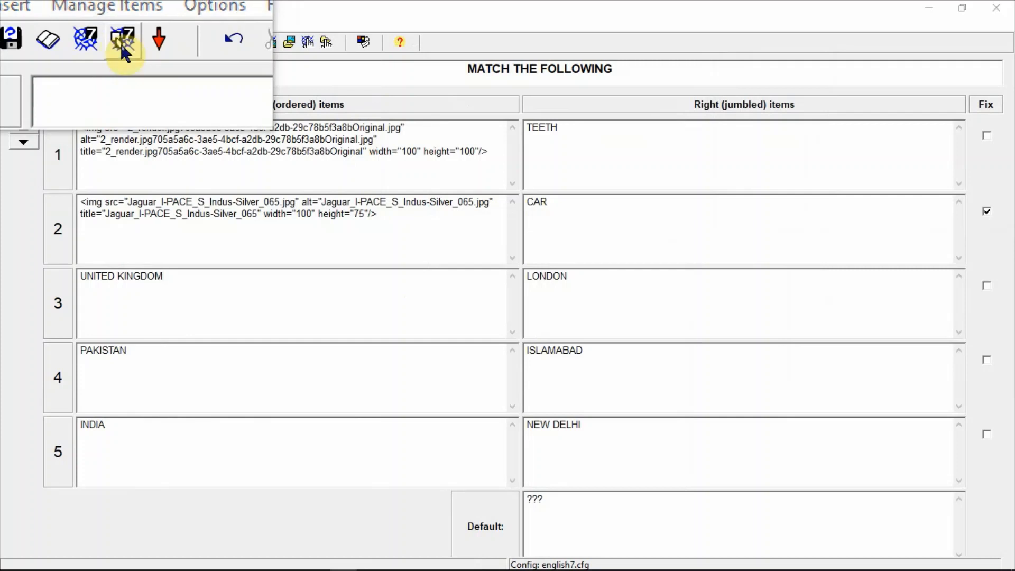
- Export the exercise as a drag-and-drop web page named 1111 on the Desktop and view it in the browser
click(123, 43)
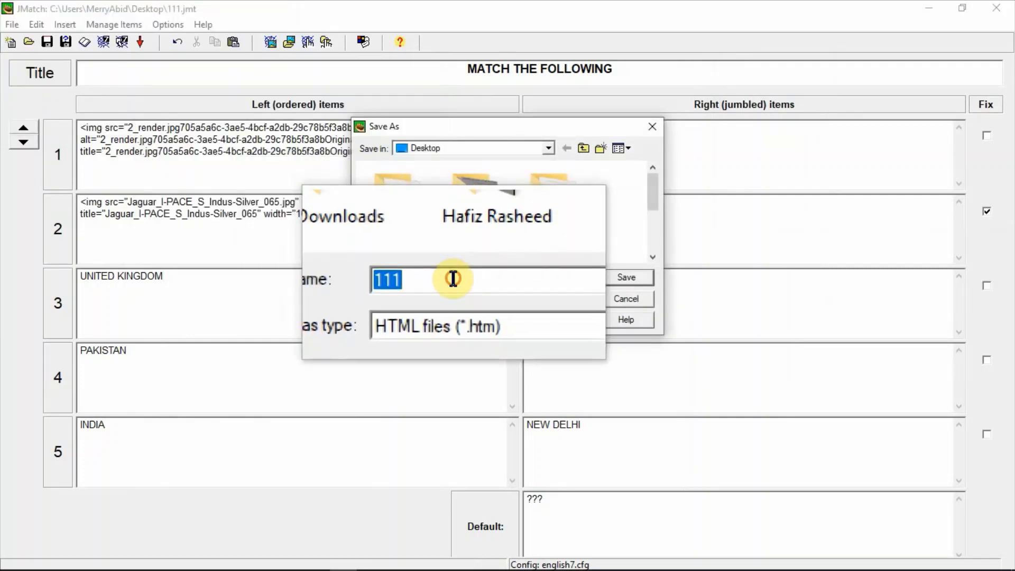
click(452, 279)
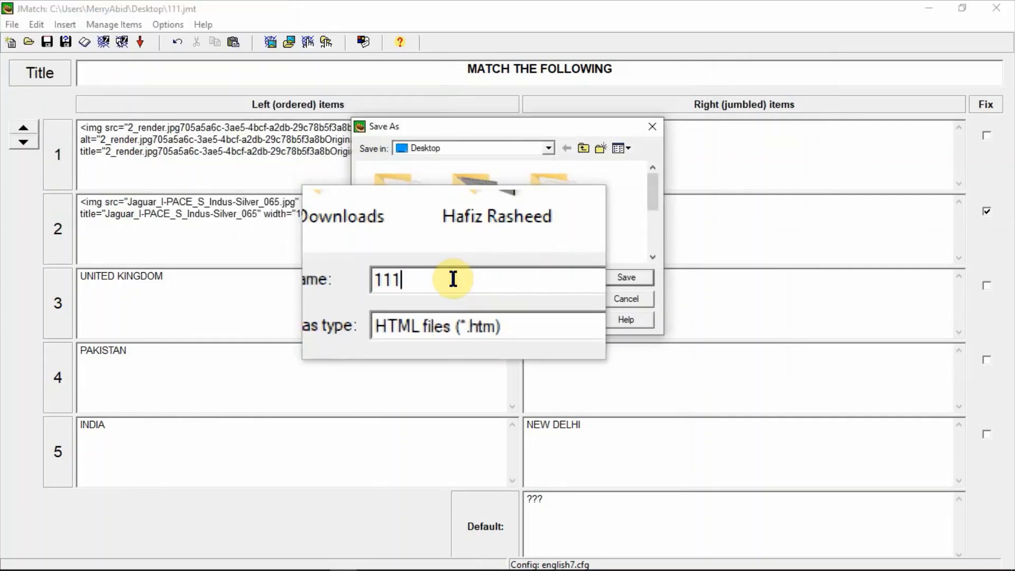
text(1)
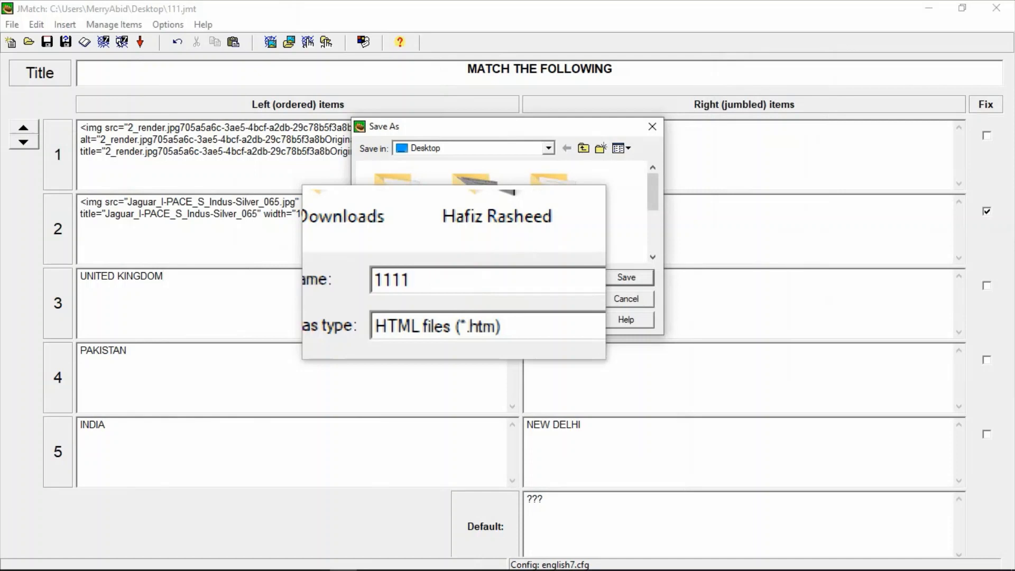
click(607, 280)
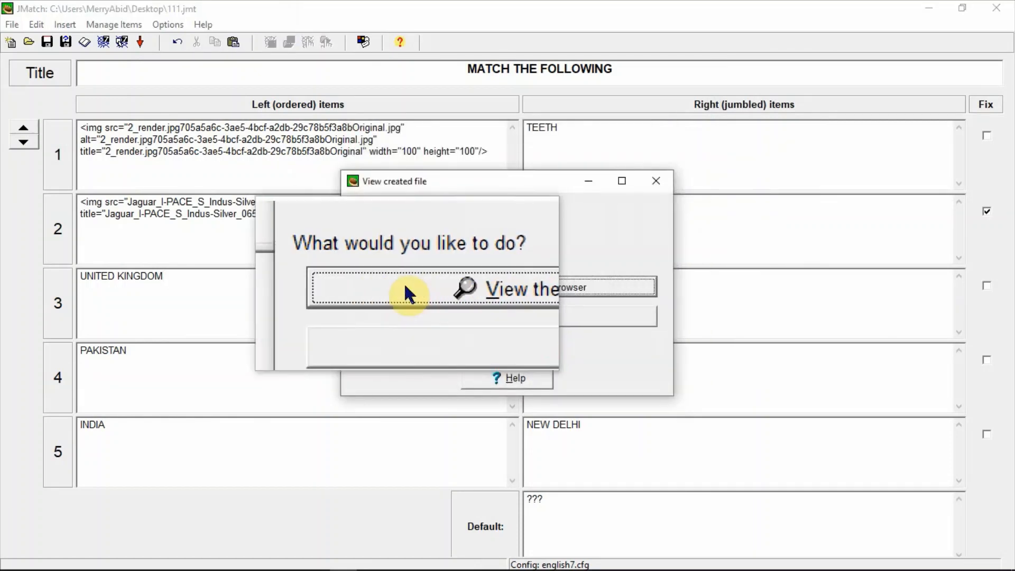
click(468, 287)
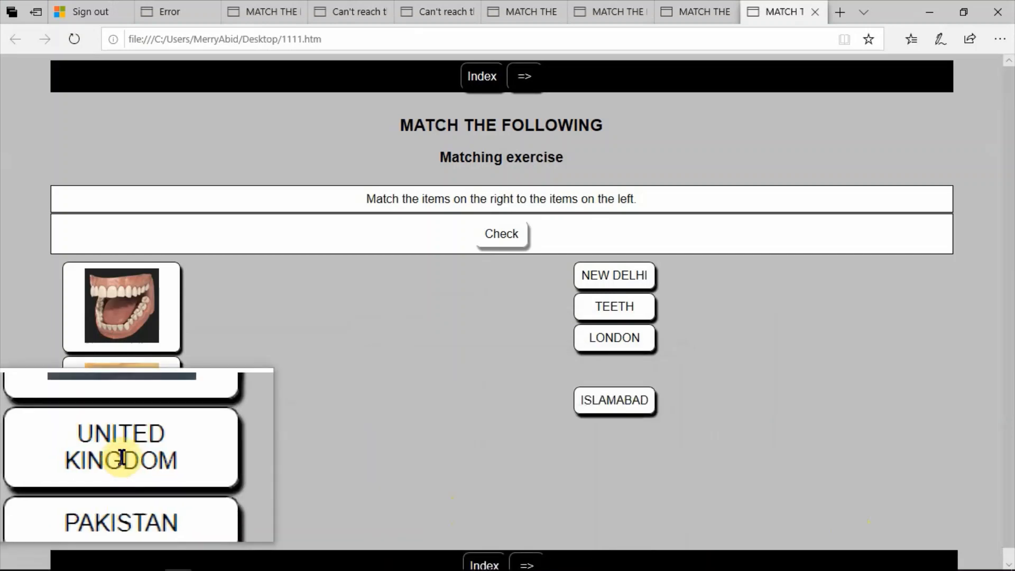
- Match the ISLAMABAD card to PAKISTAN in the exported exercise
click(621, 409)
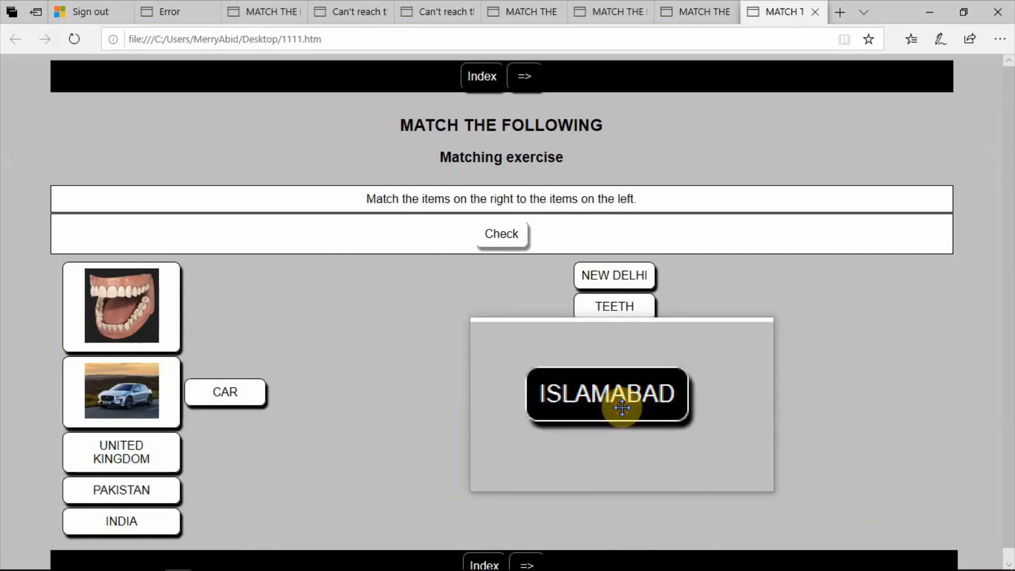
drag(621, 408, 590, 394)
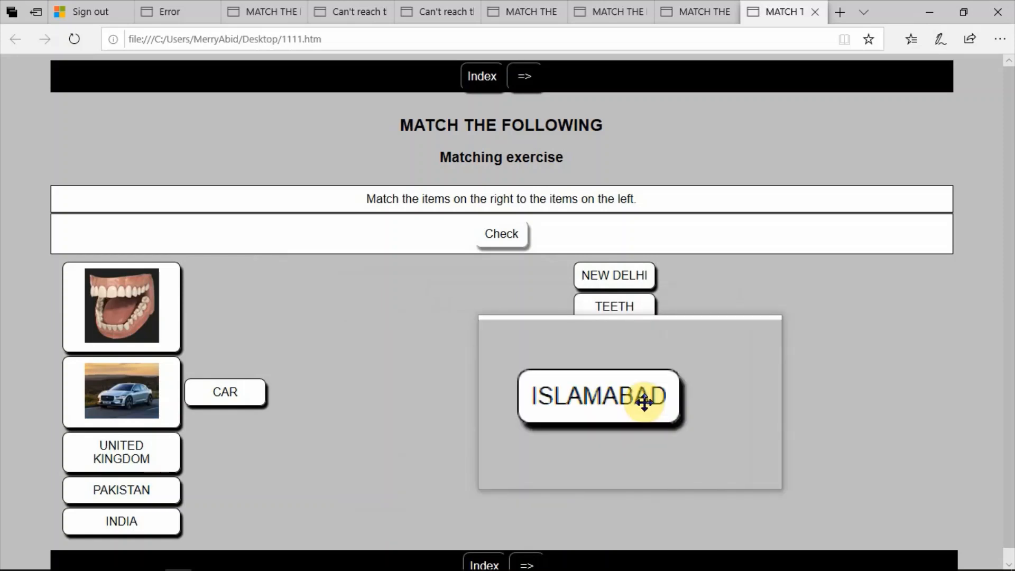
drag(643, 399, 297, 501)
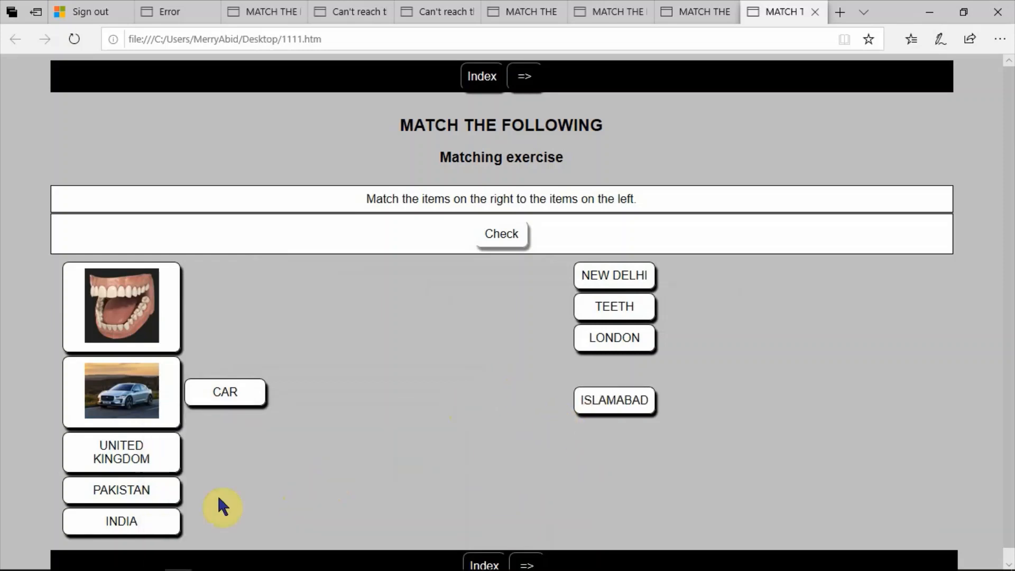
click(150, 490)
drag(339, 470, 610, 401)
click(611, 399)
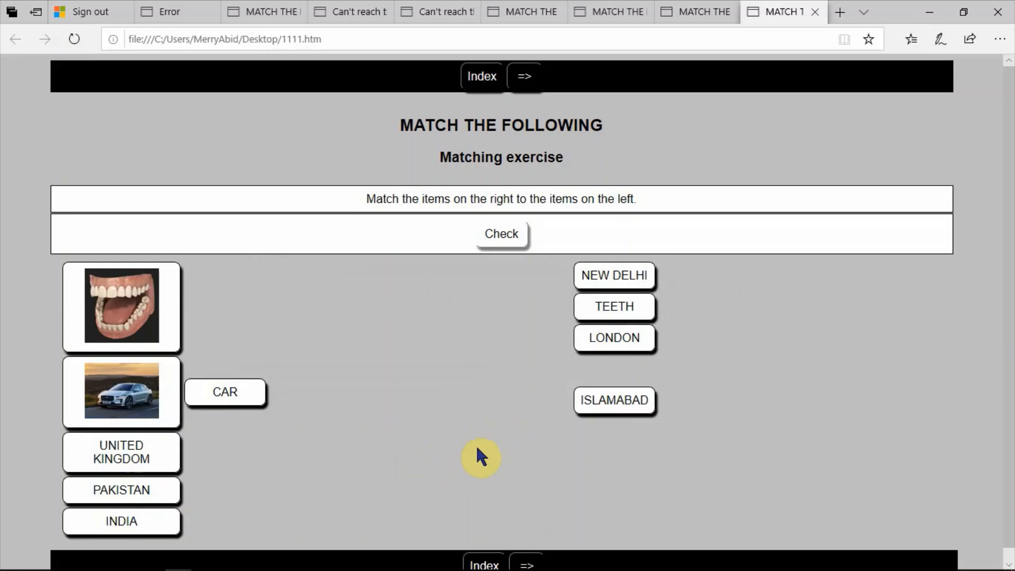
drag(584, 408, 200, 493)
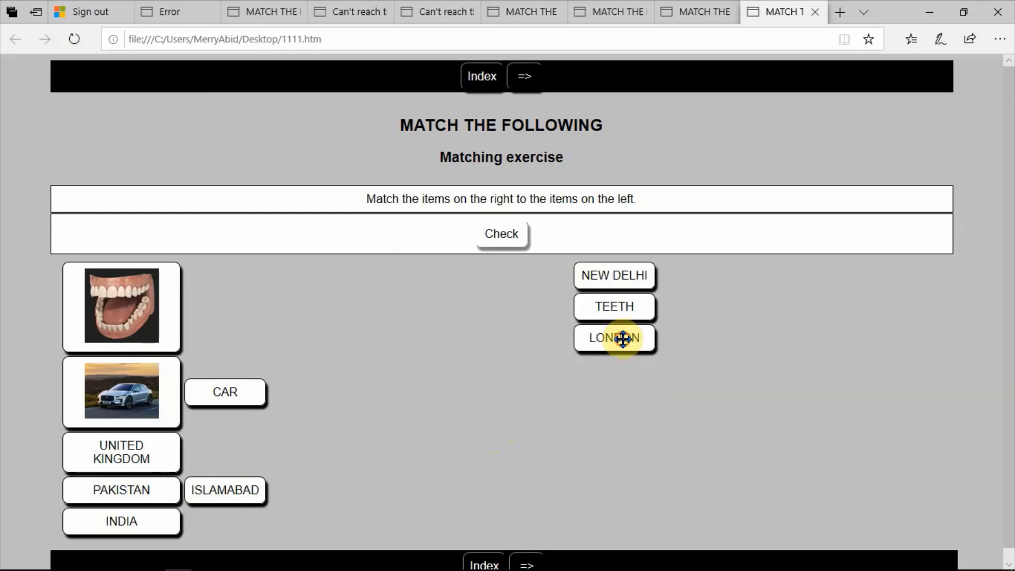
- Match the remaining cards: LONDON to UNITED KINGDOM, TEETH to the teeth picture and NEW DELHI to INDIA
drag(623, 338, 243, 454)
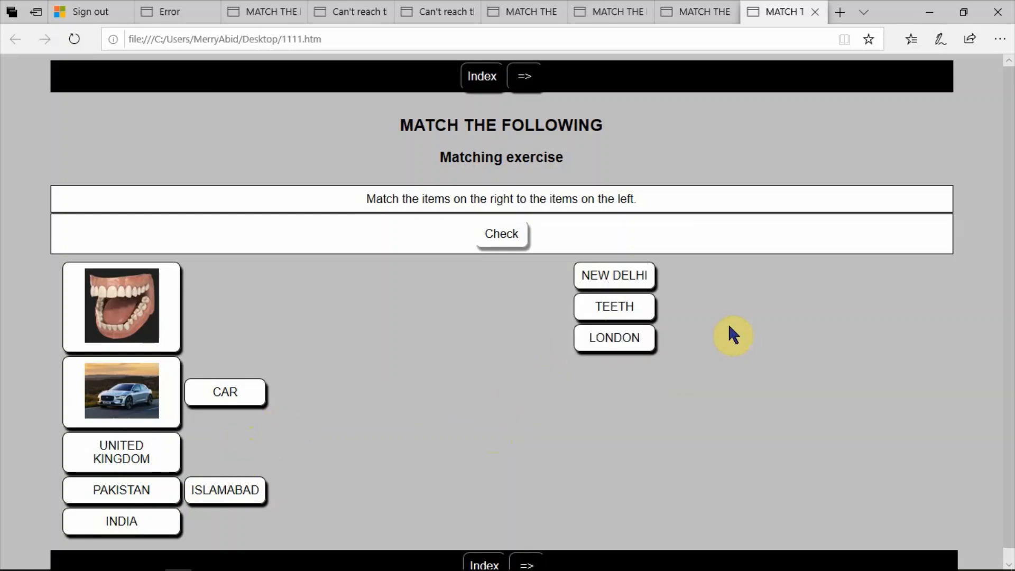
drag(616, 339, 236, 456)
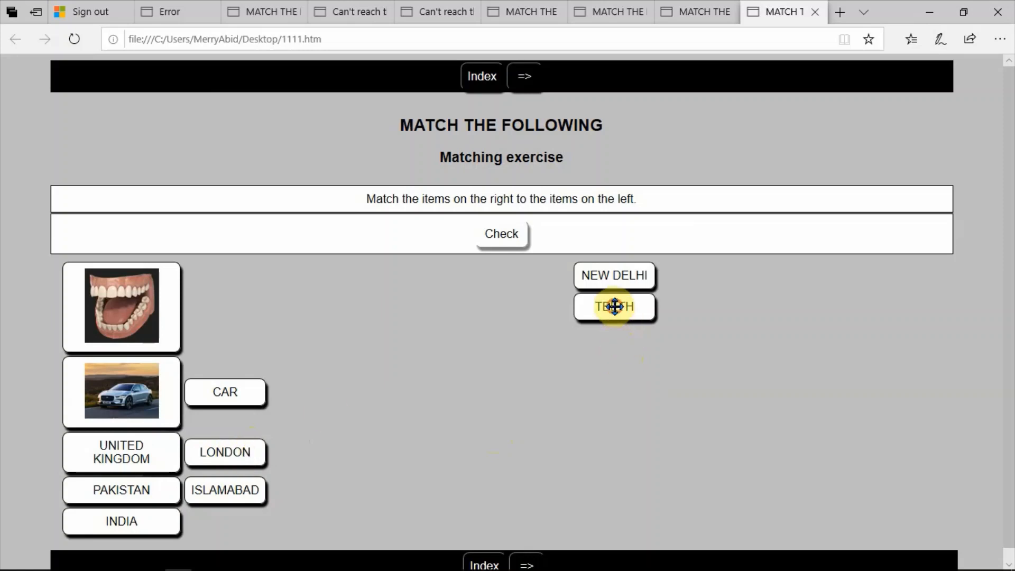
drag(614, 306, 227, 296)
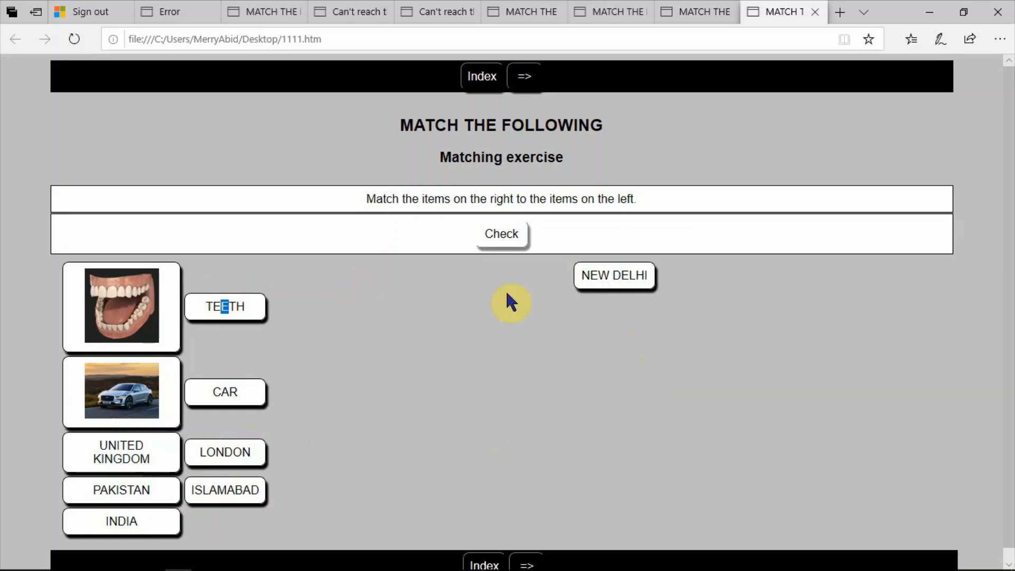
drag(634, 275, 235, 522)
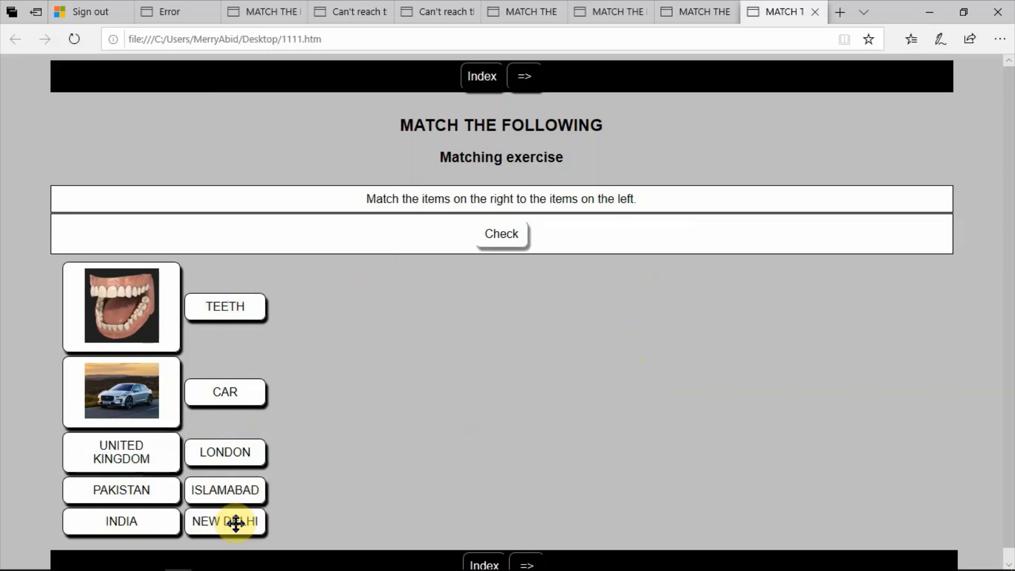
- Check the completed matching answers and switch back to JMatch
click(497, 237)
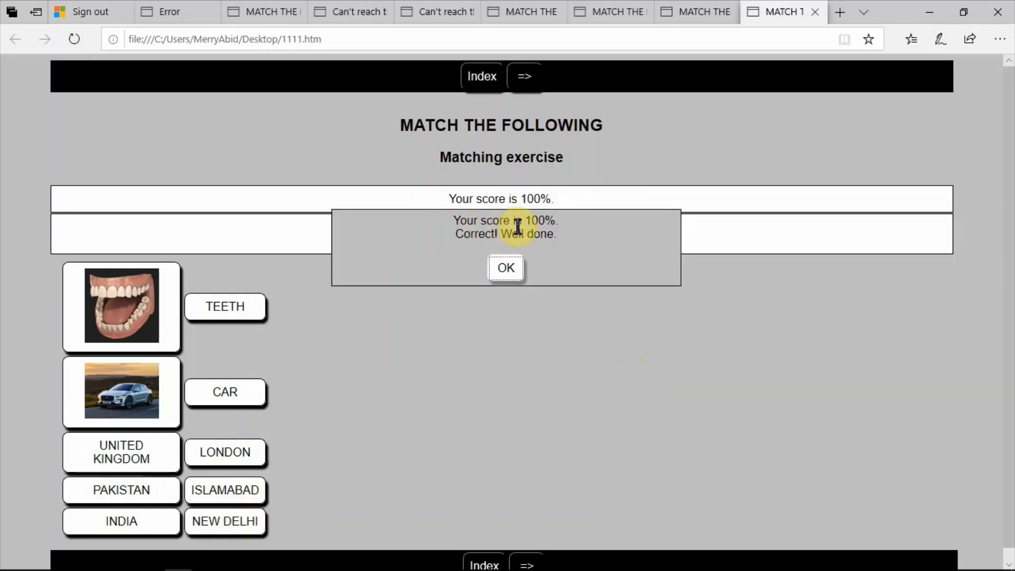
mouse_move(351, 567)
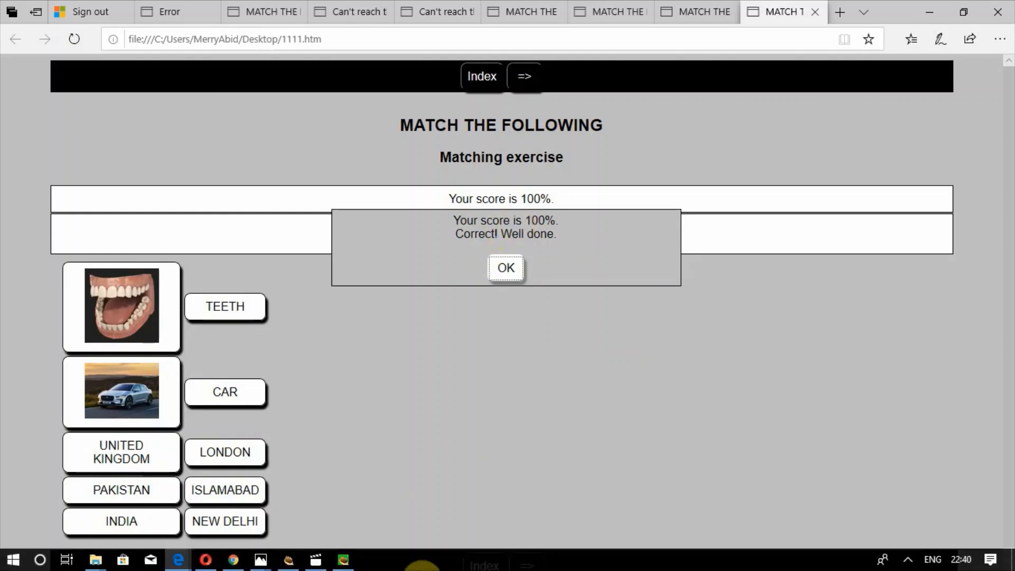
click(350, 564)
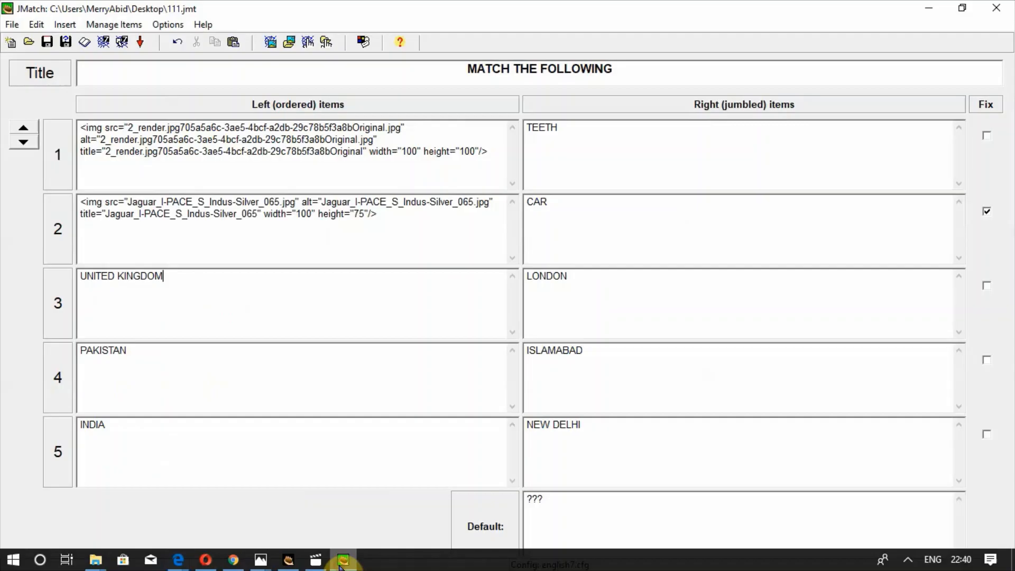